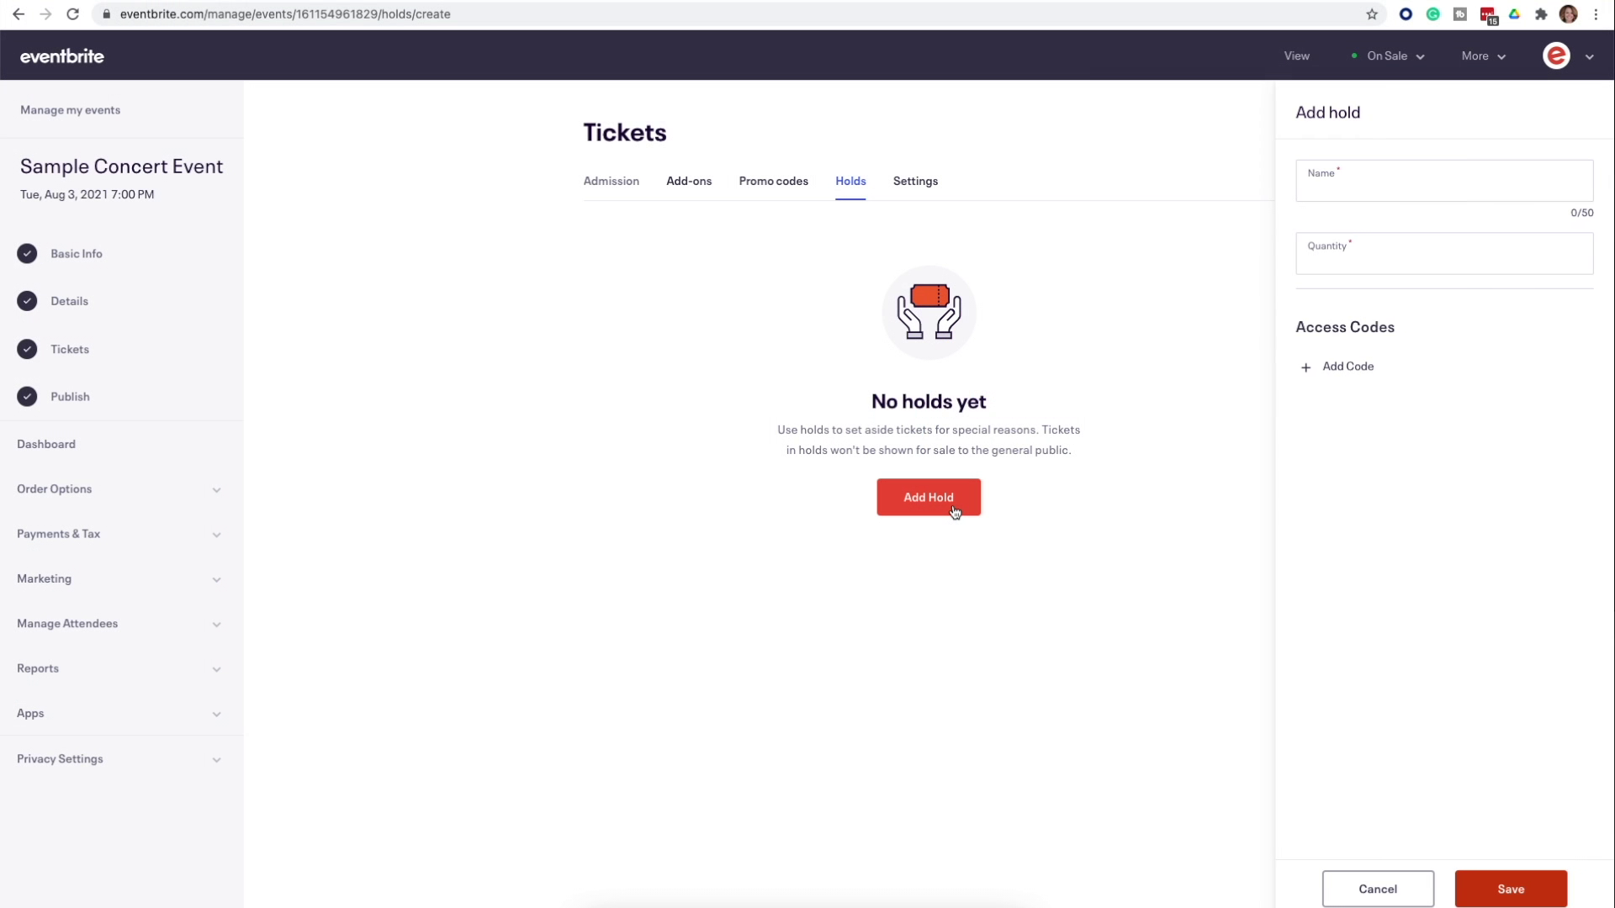
# Turn on the event capacity limit and change it from 1100 to 100 tickets.
pyautogui.click(1411, 187)
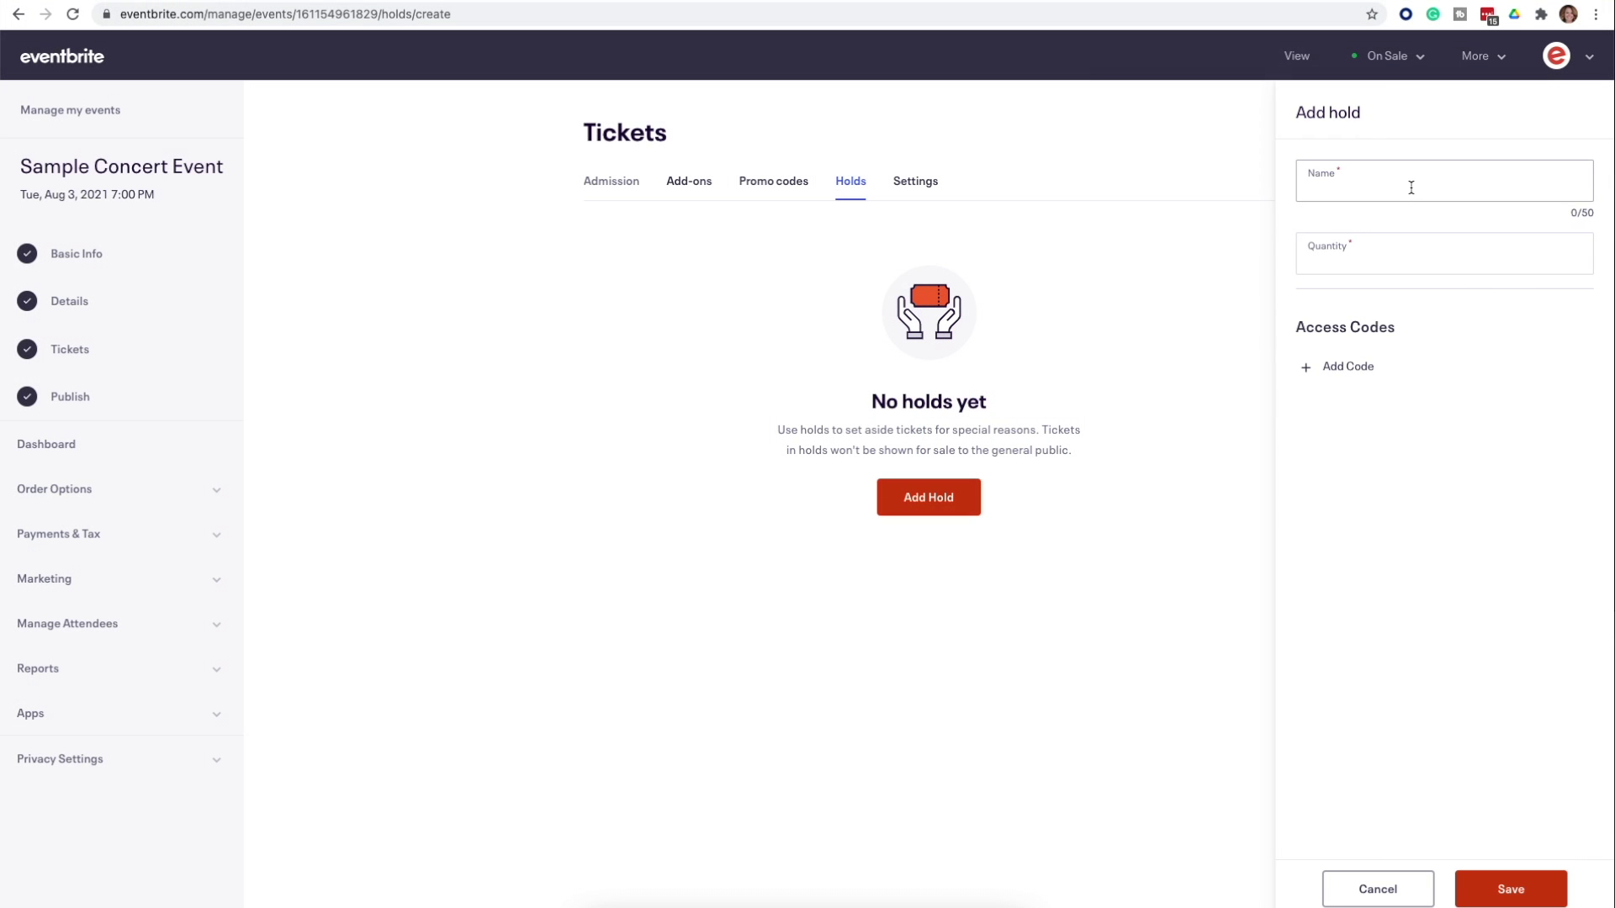
pyautogui.write('Test Hold')
pyautogui.click(659, 810)
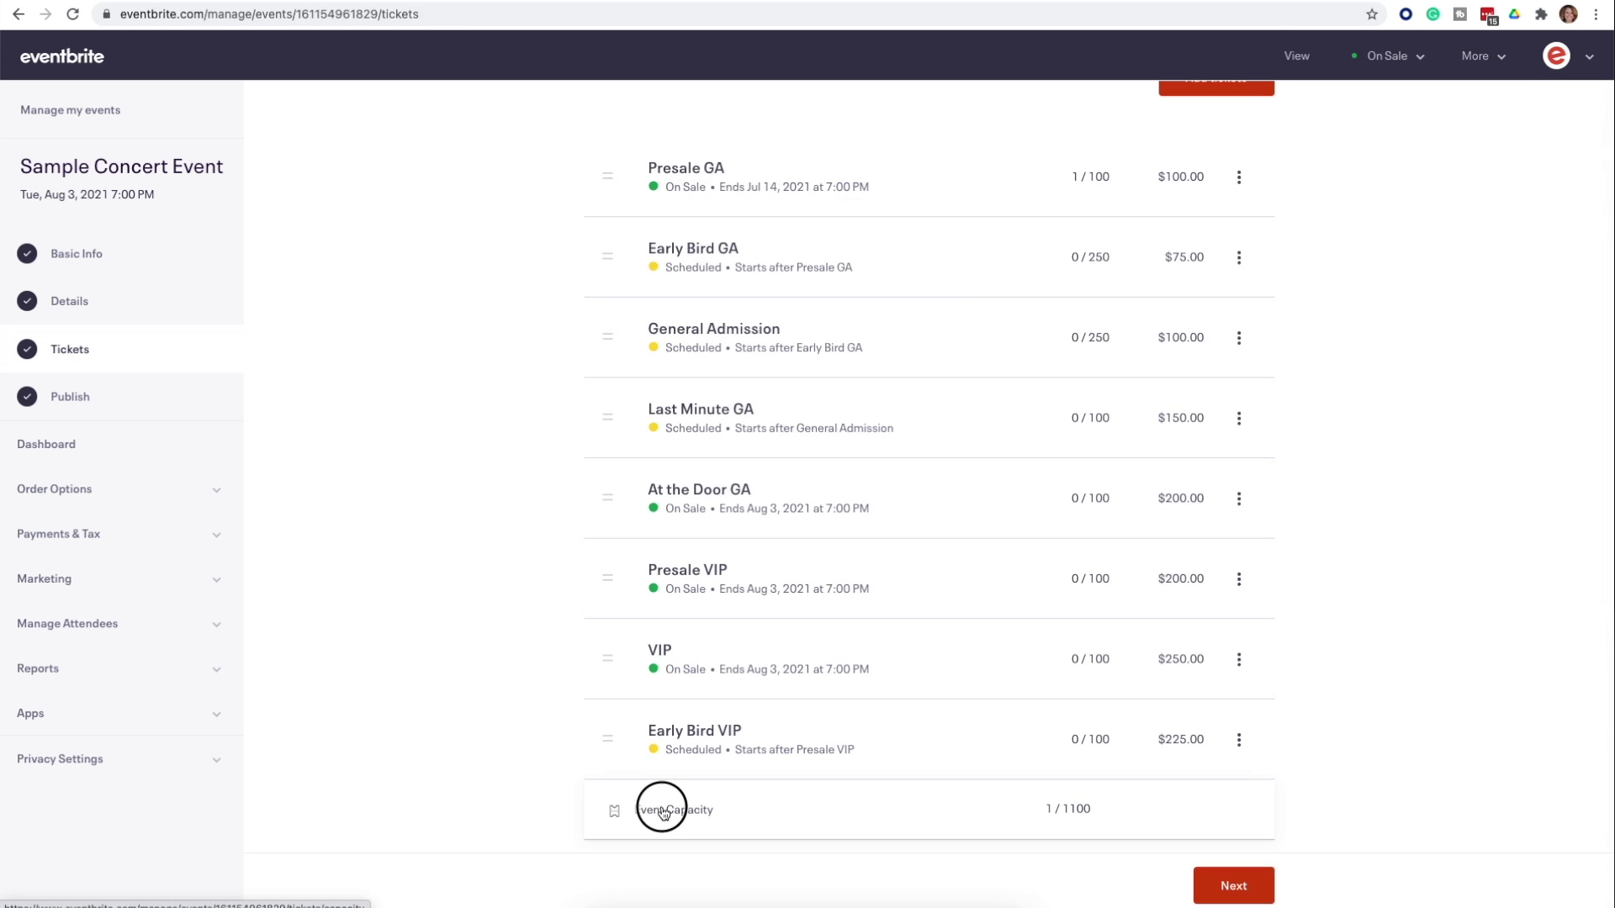
pyautogui.click(1306, 228)
pyautogui.doubleClick(1380, 277)
pyautogui.write('100')
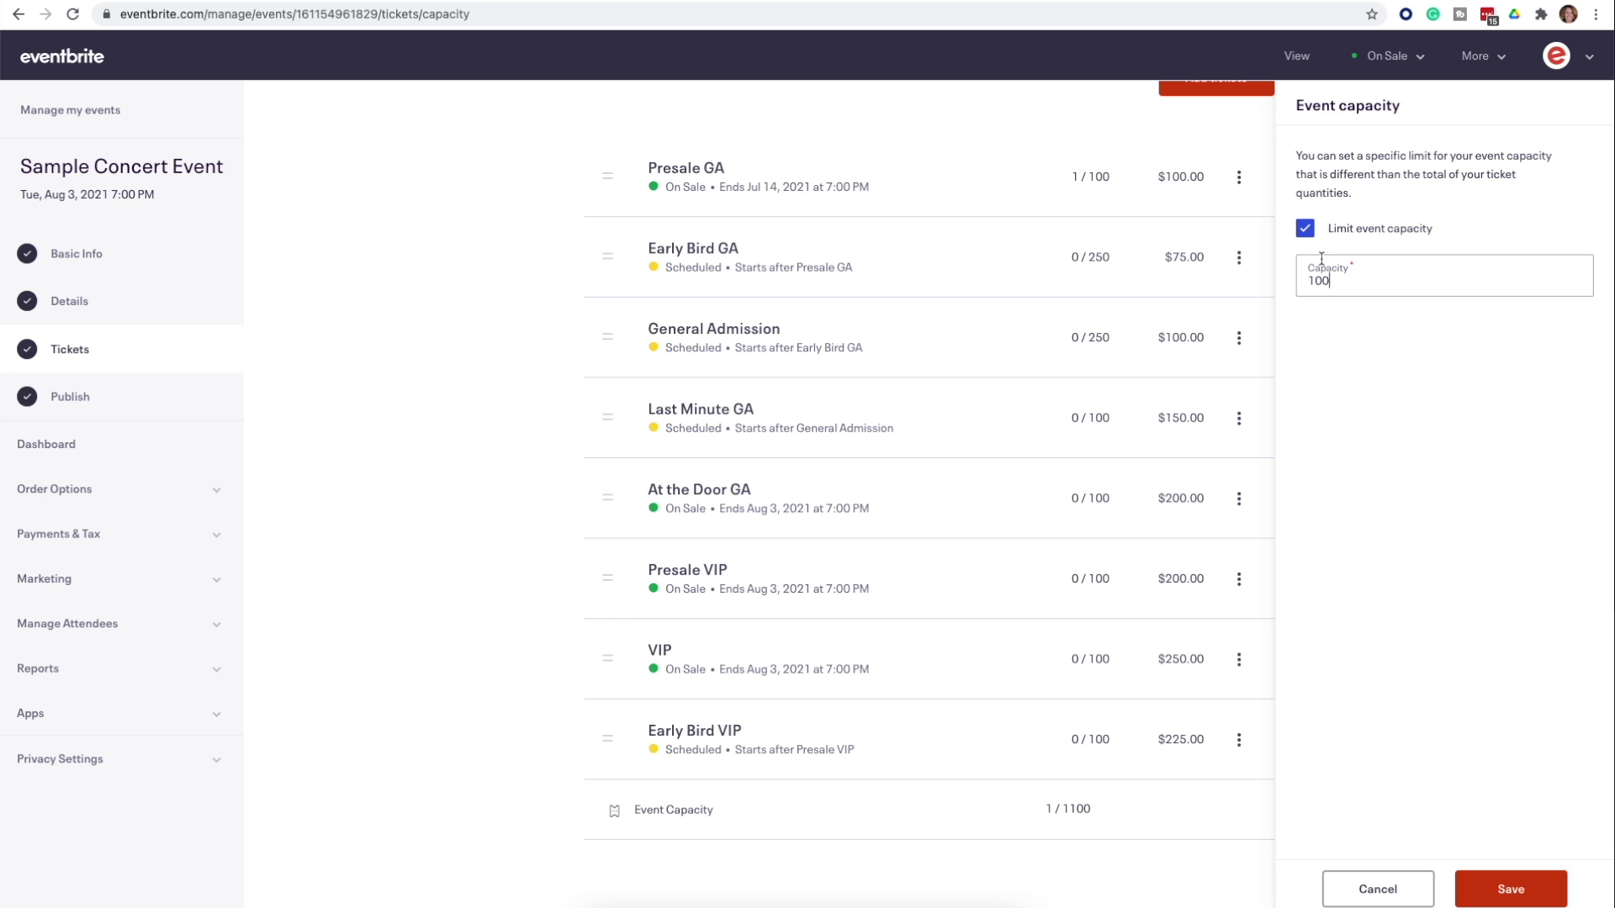
pyautogui.click(1510, 890)
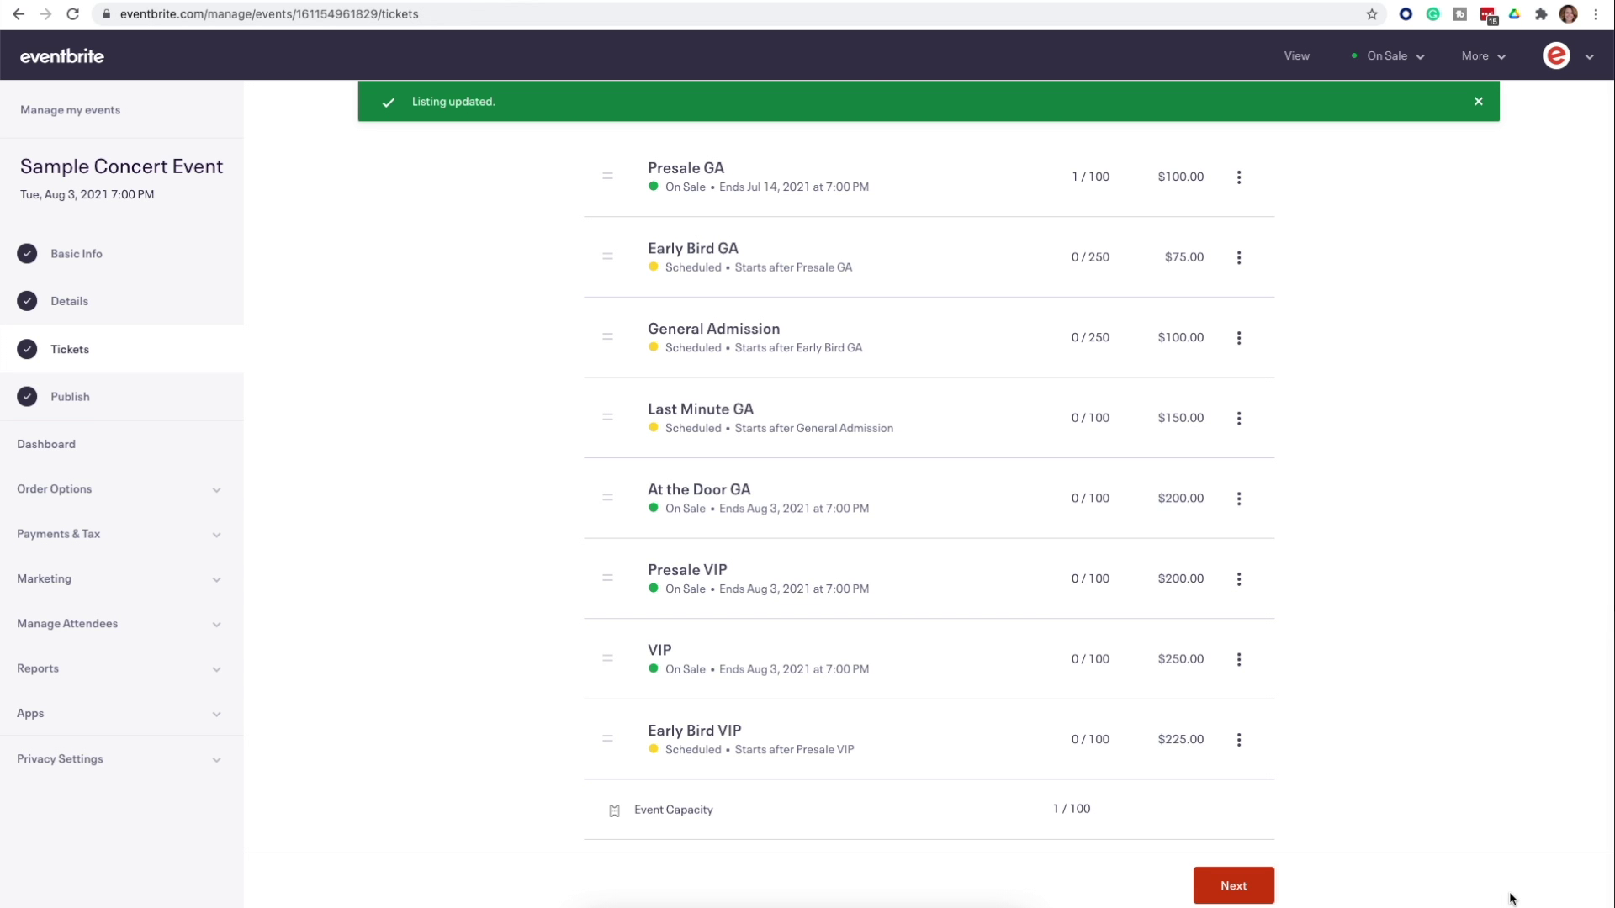
pyautogui.write('Create')
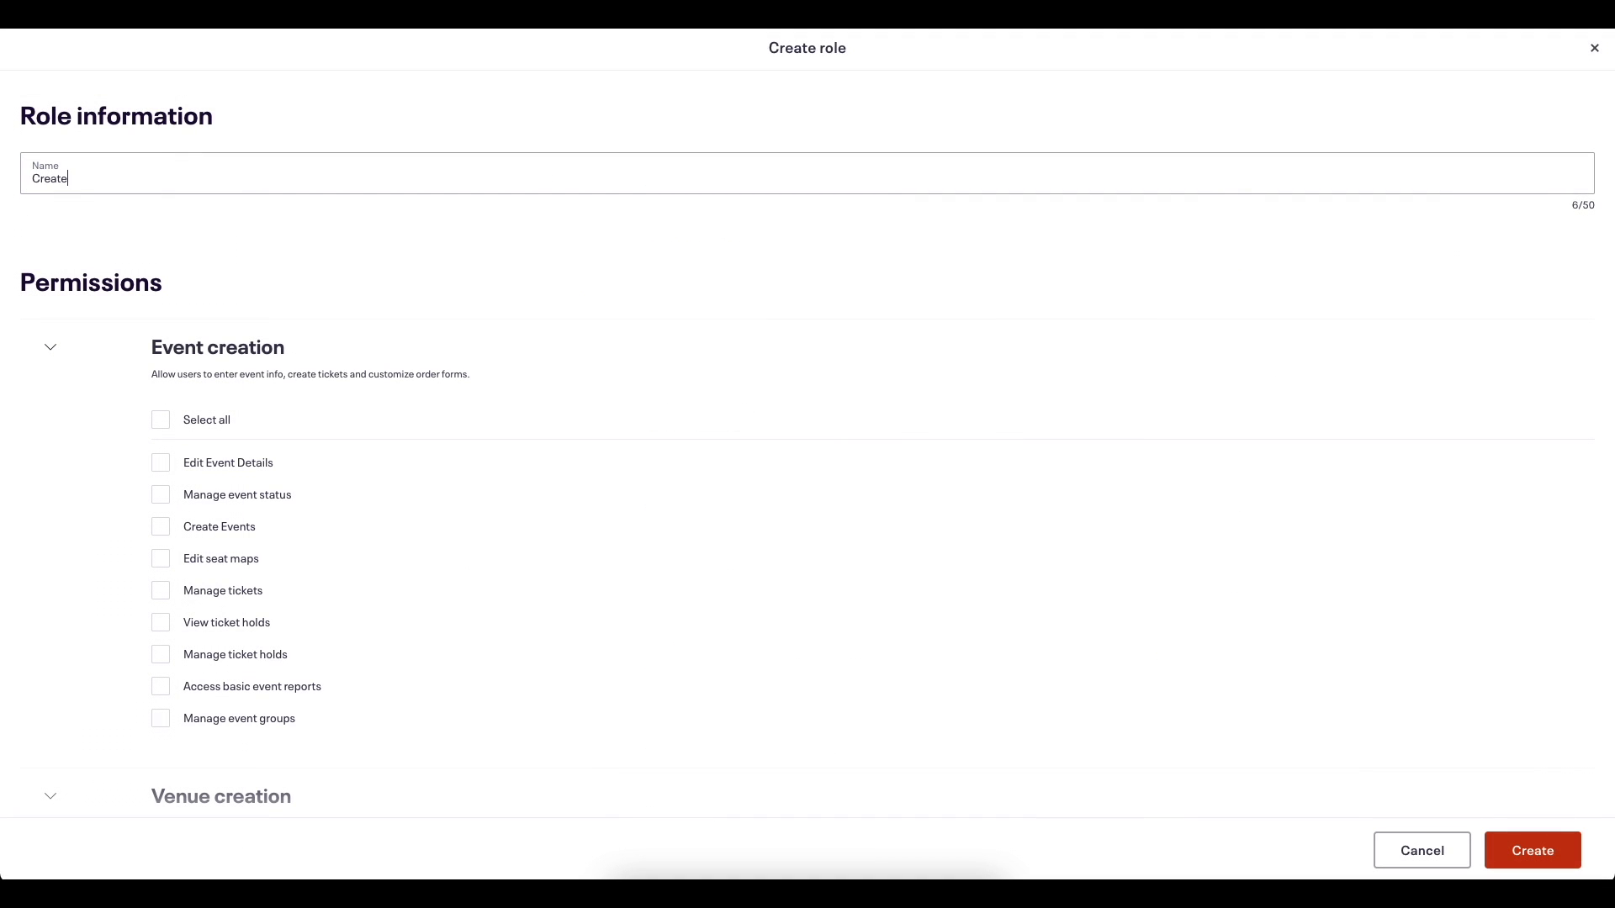
pyautogui.write(' Holds')
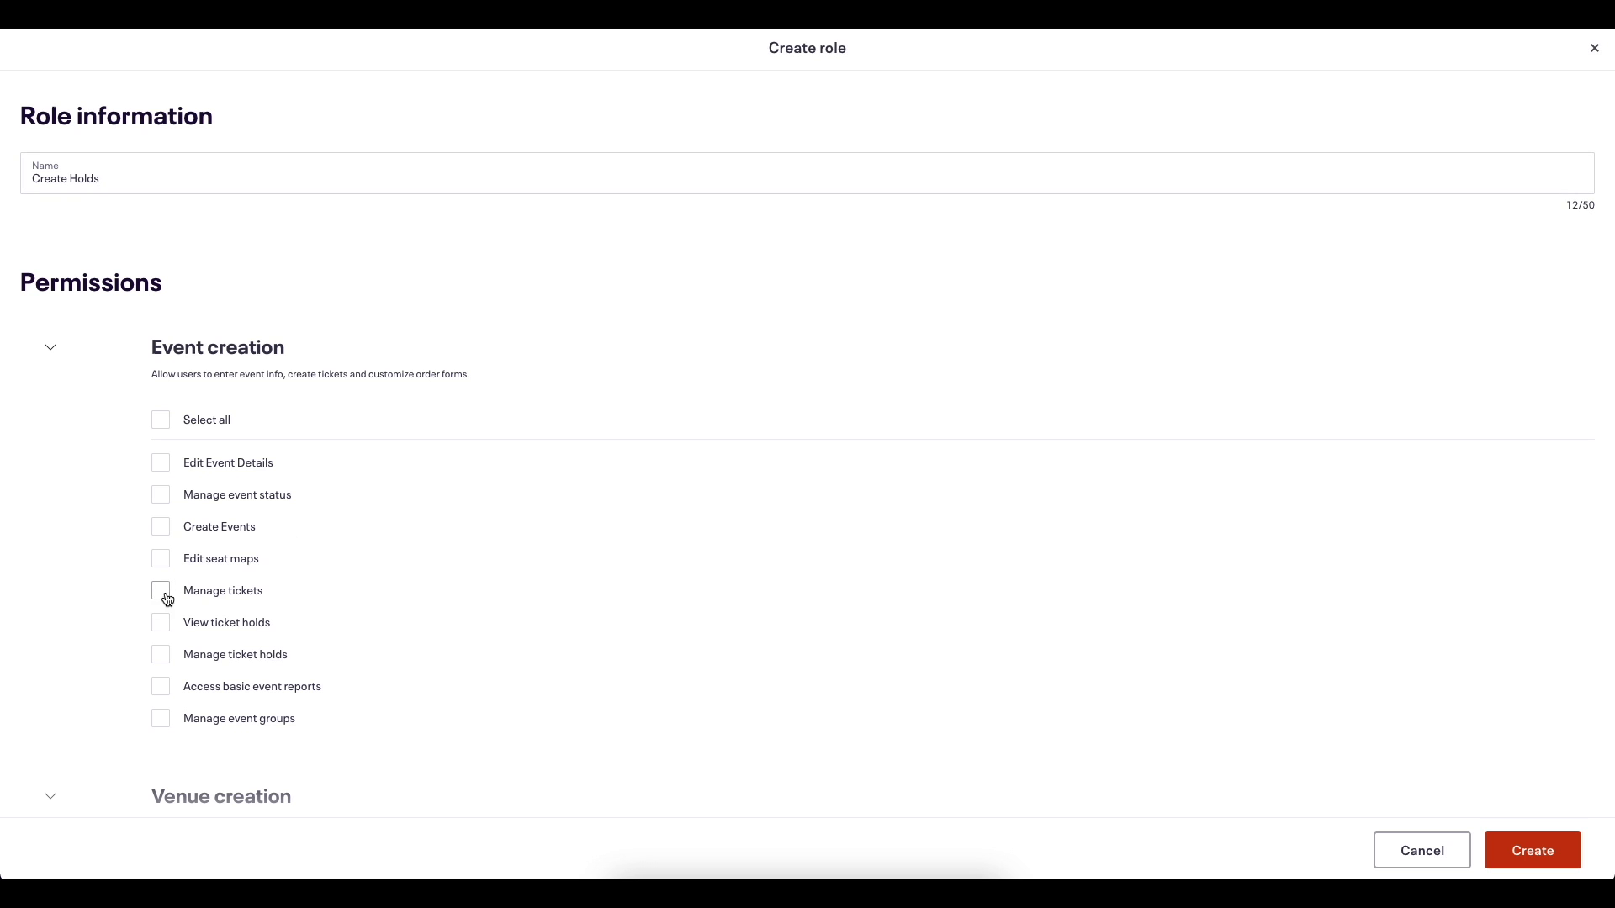
# Create the Create Holds role with Manage tickets and Manage ticket holds permissions.
pyautogui.click(161, 591)
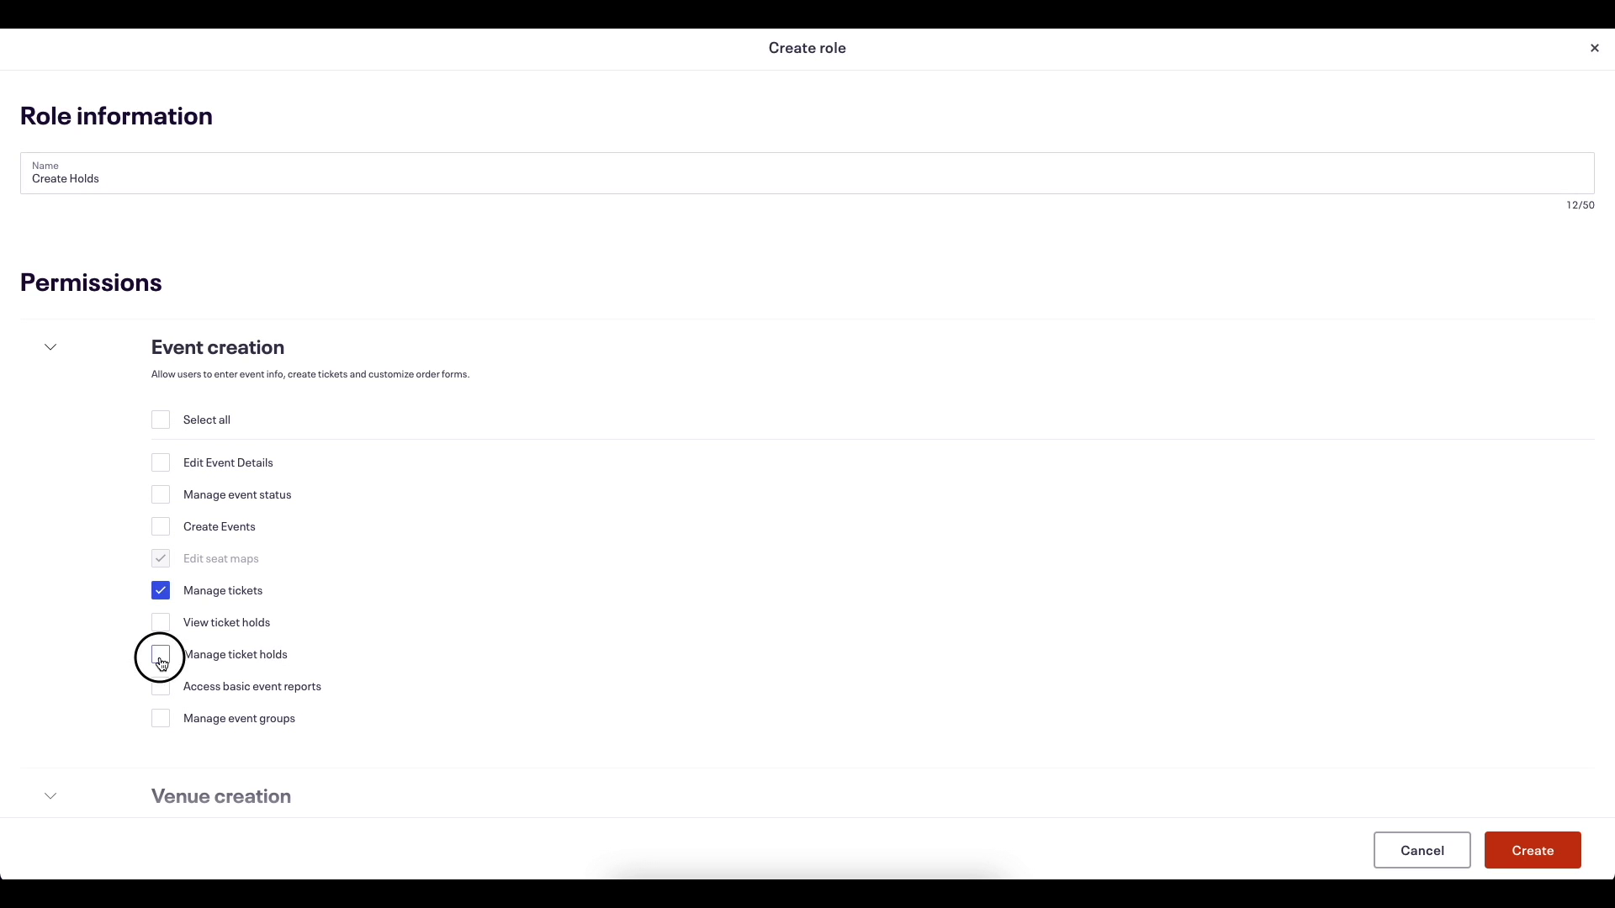
pyautogui.click(162, 659)
pyautogui.click(1524, 856)
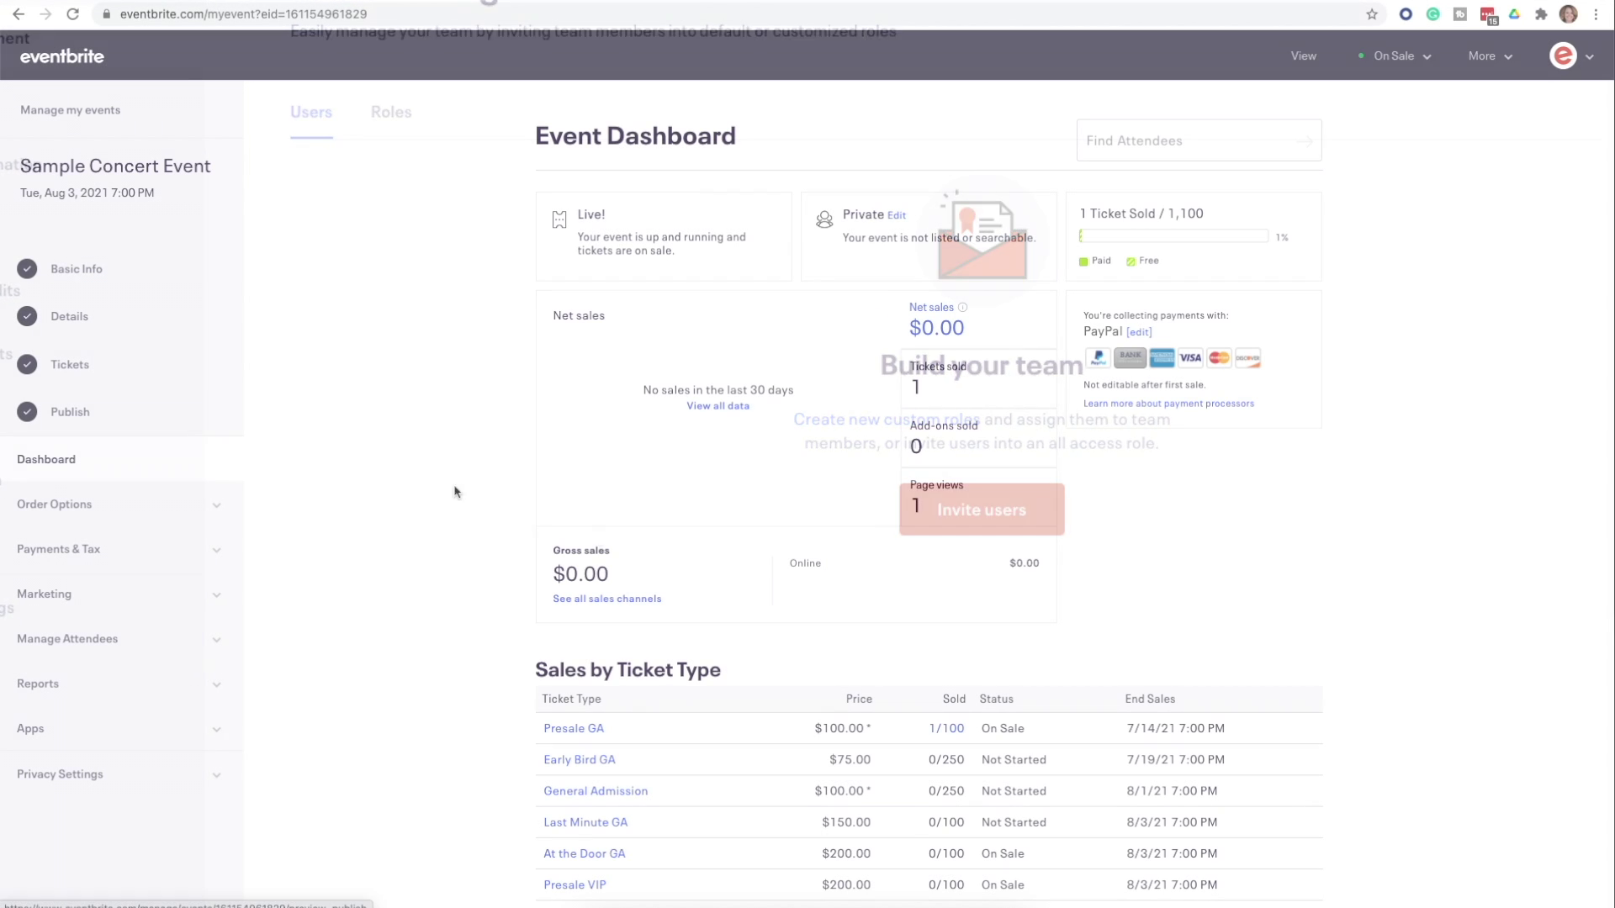
# Add a paid VIP ticket to Vinyasa Yoga with quantity 10 and price 150.
pyautogui.click(71, 380)
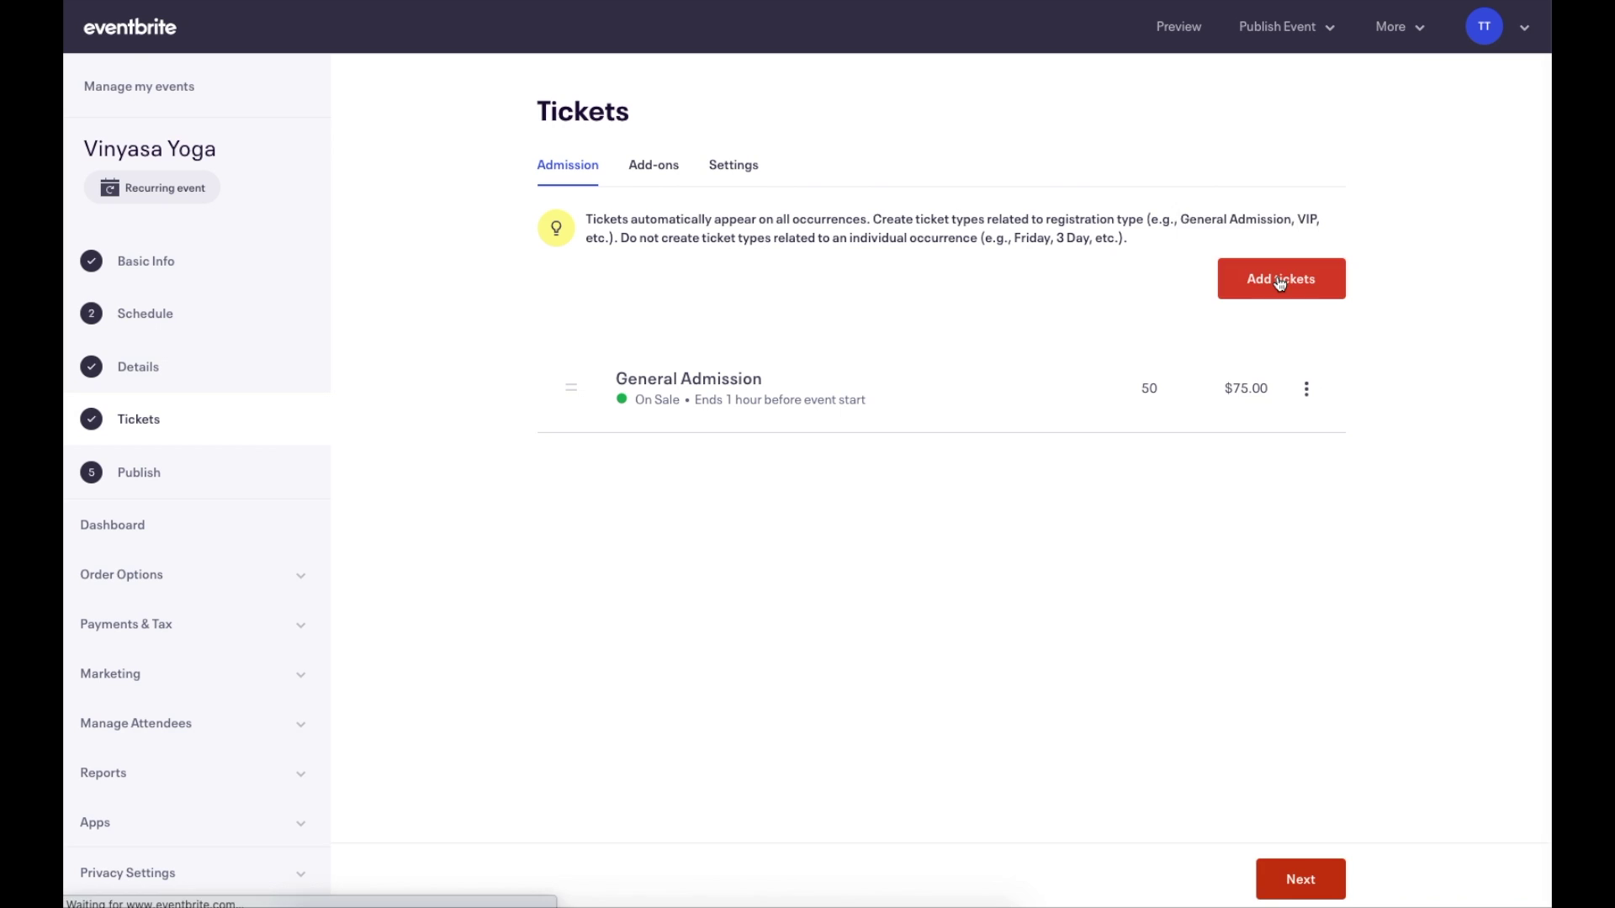
pyautogui.click(1279, 279)
pyautogui.tripleClick(1286, 218)
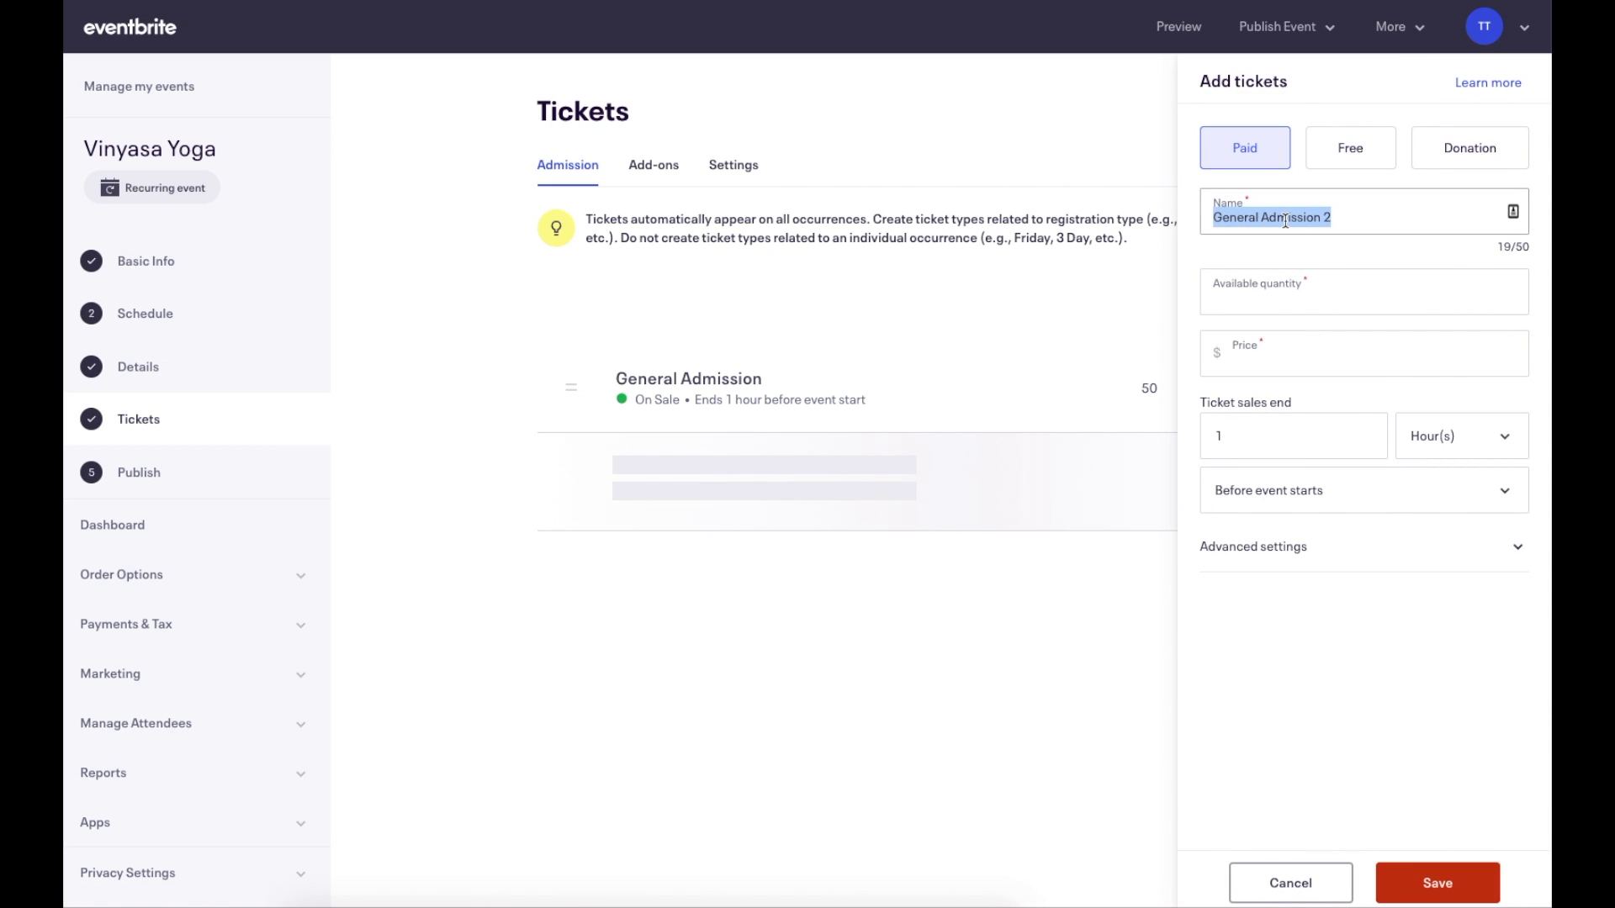
pyautogui.write('VIP')
pyautogui.press('Tab')
pyautogui.write('10')
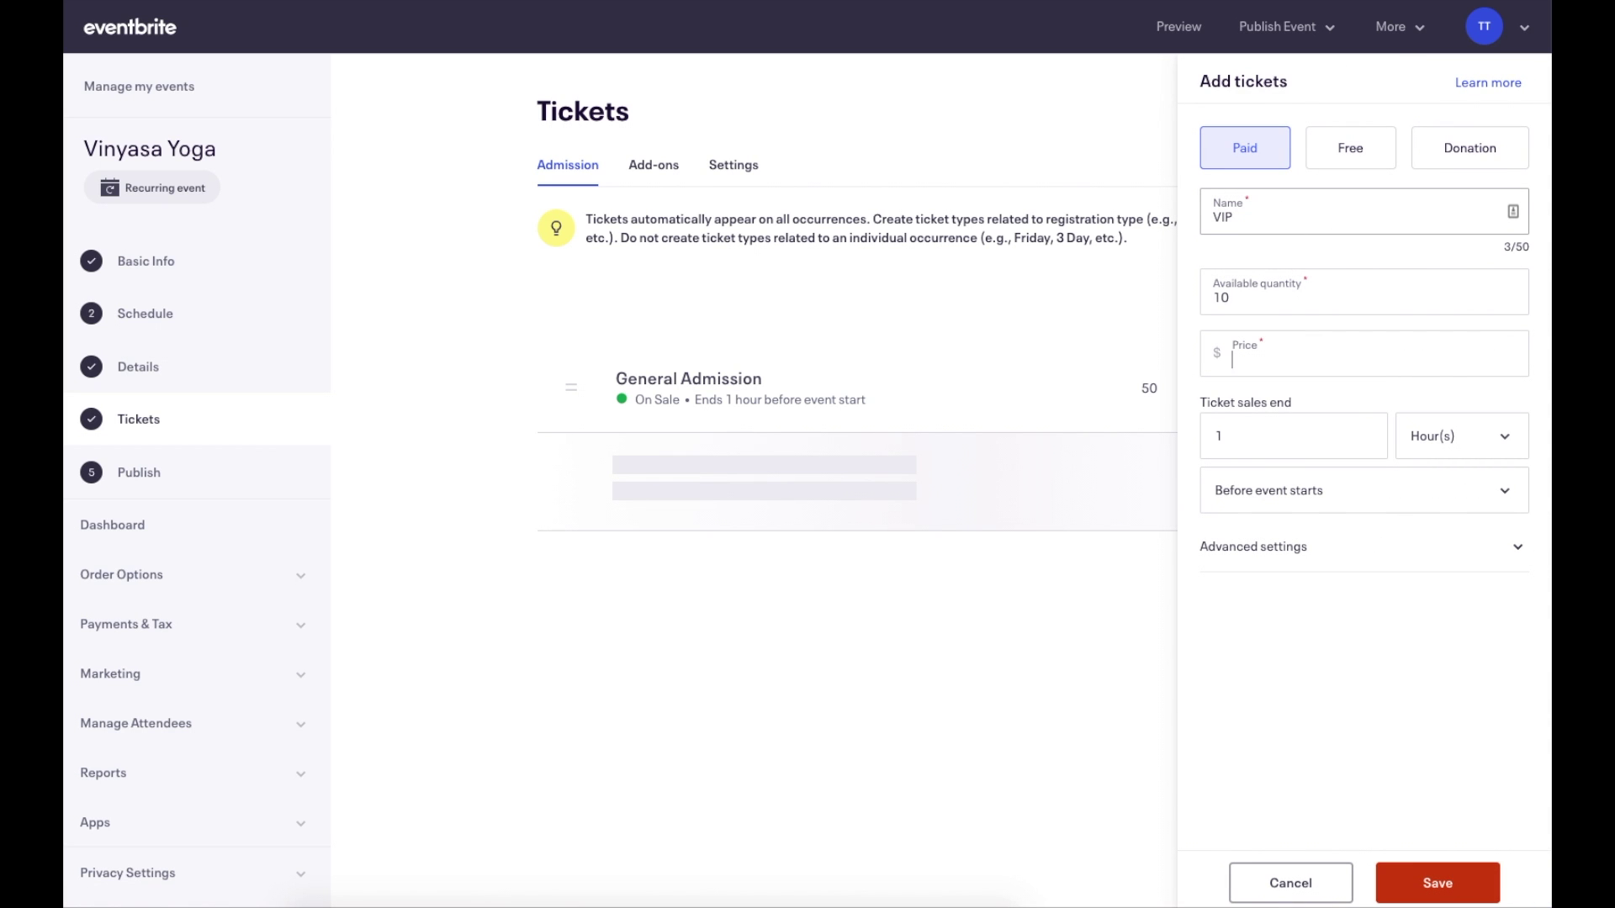
pyautogui.write('150')
pyautogui.click(1451, 893)
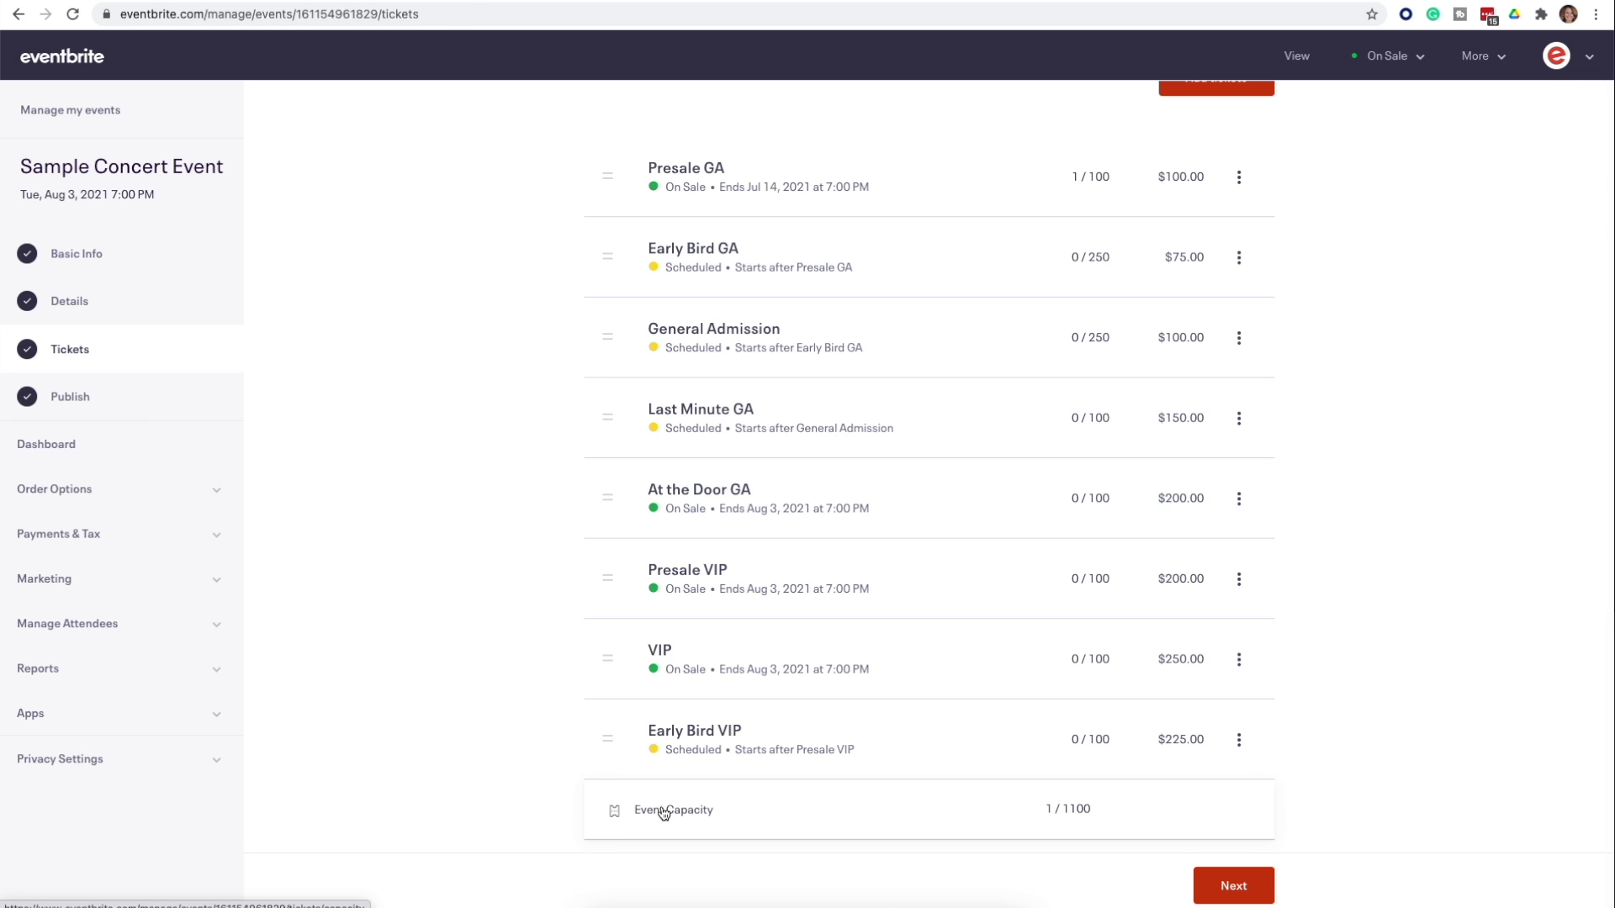
# Save a 100-ticket capacity limit for the Sample Concert Event and go to Holds.
pyautogui.click(663, 814)
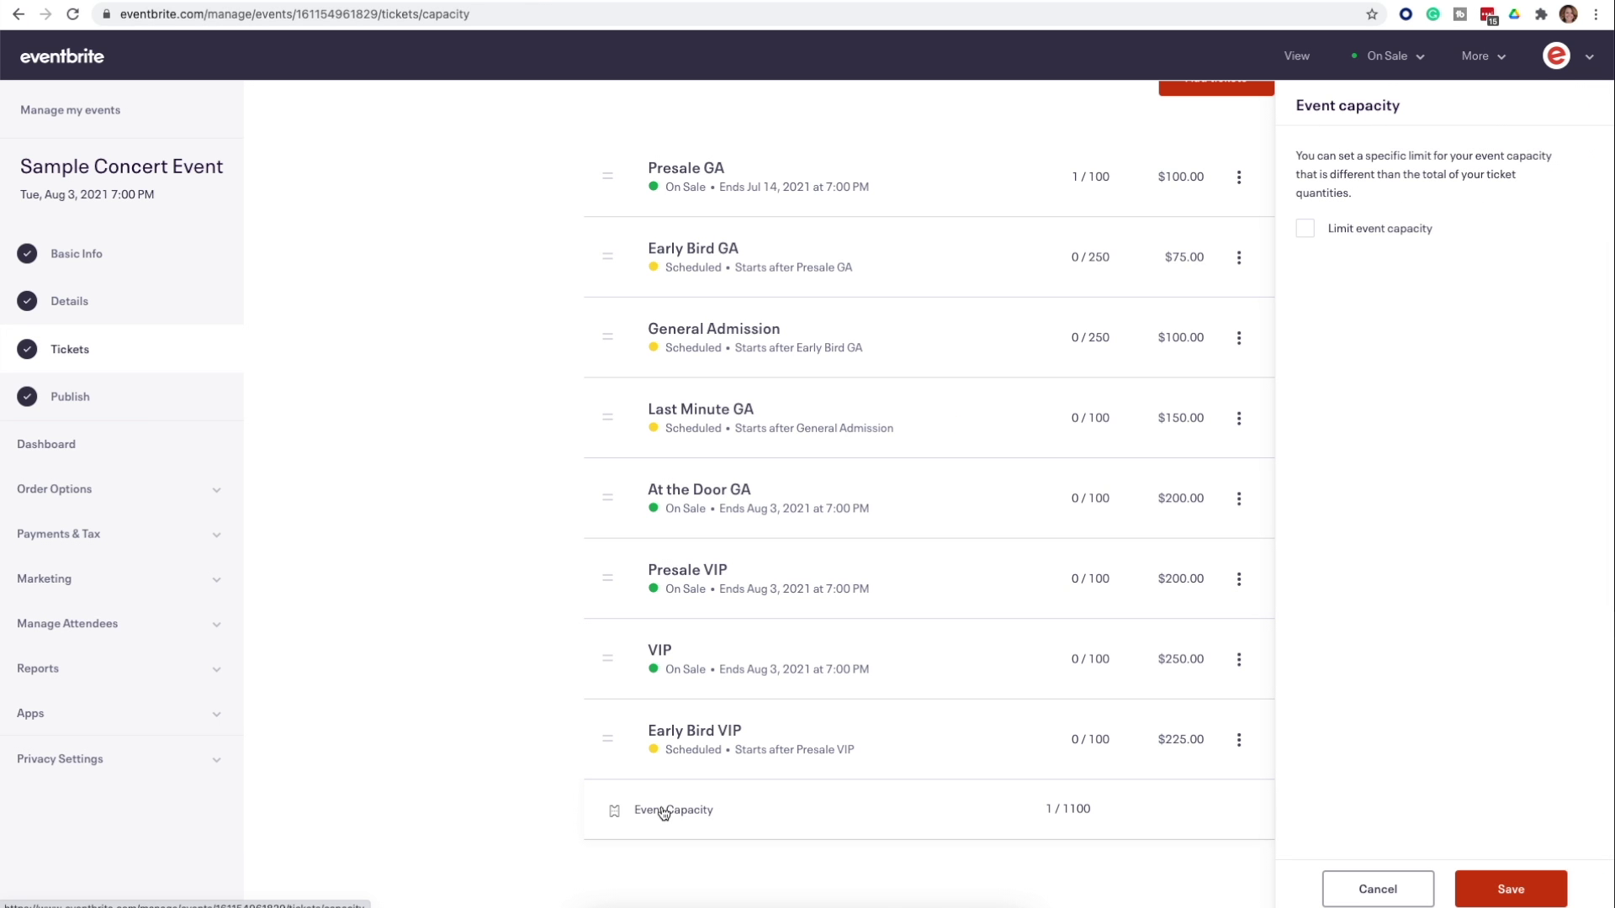
pyautogui.click(1306, 229)
pyautogui.doubleClick(1381, 279)
pyautogui.write('100')
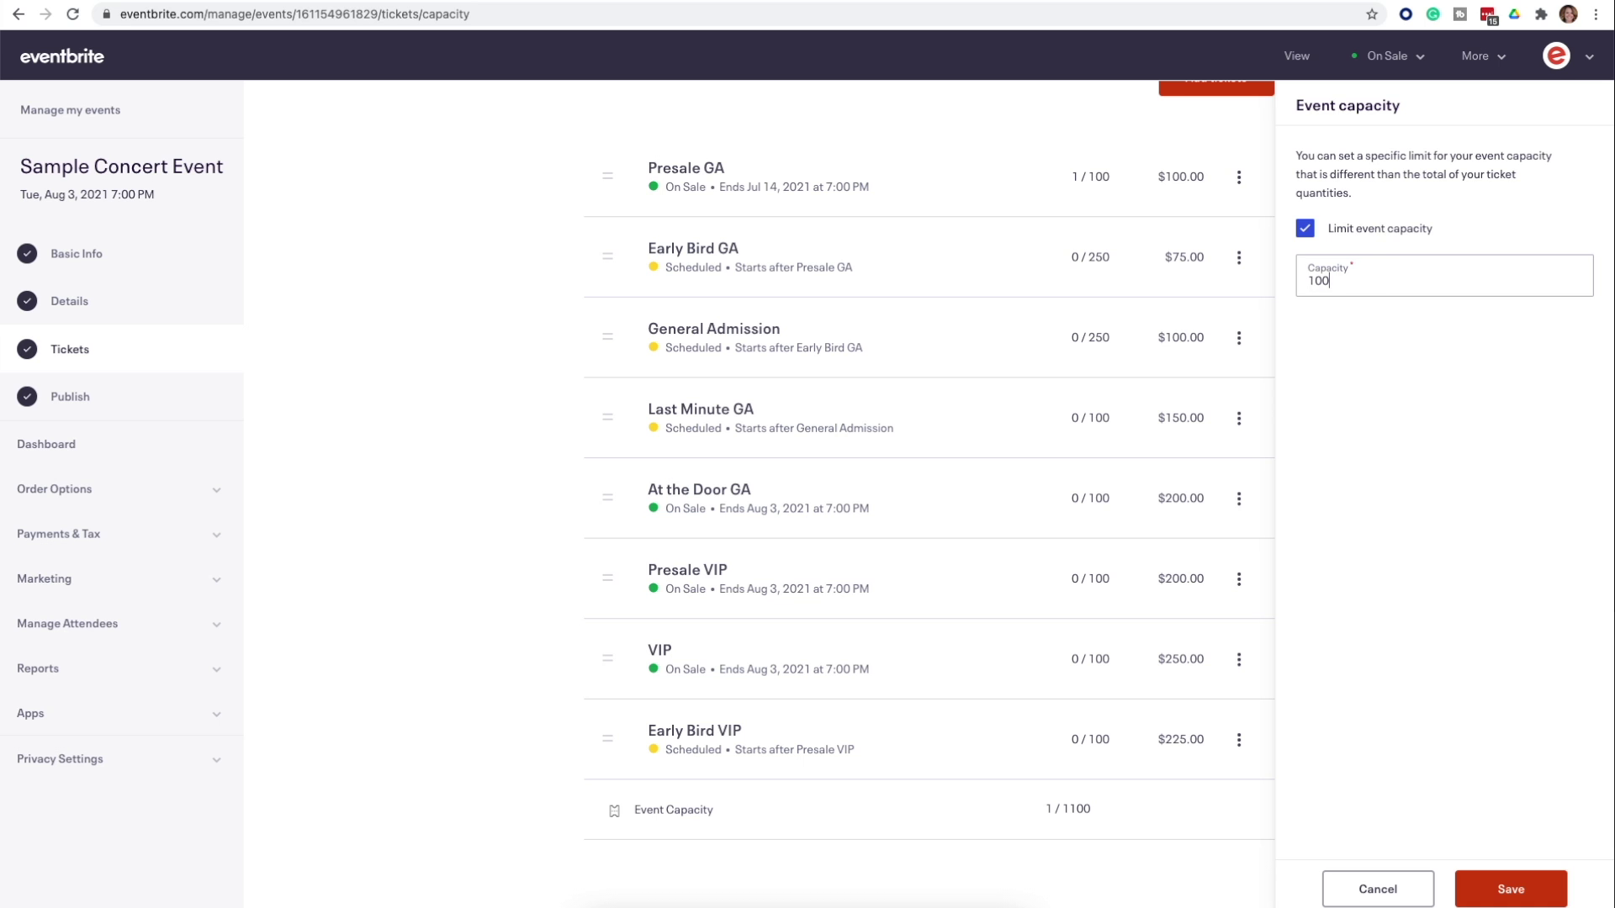
pyautogui.click(1511, 890)
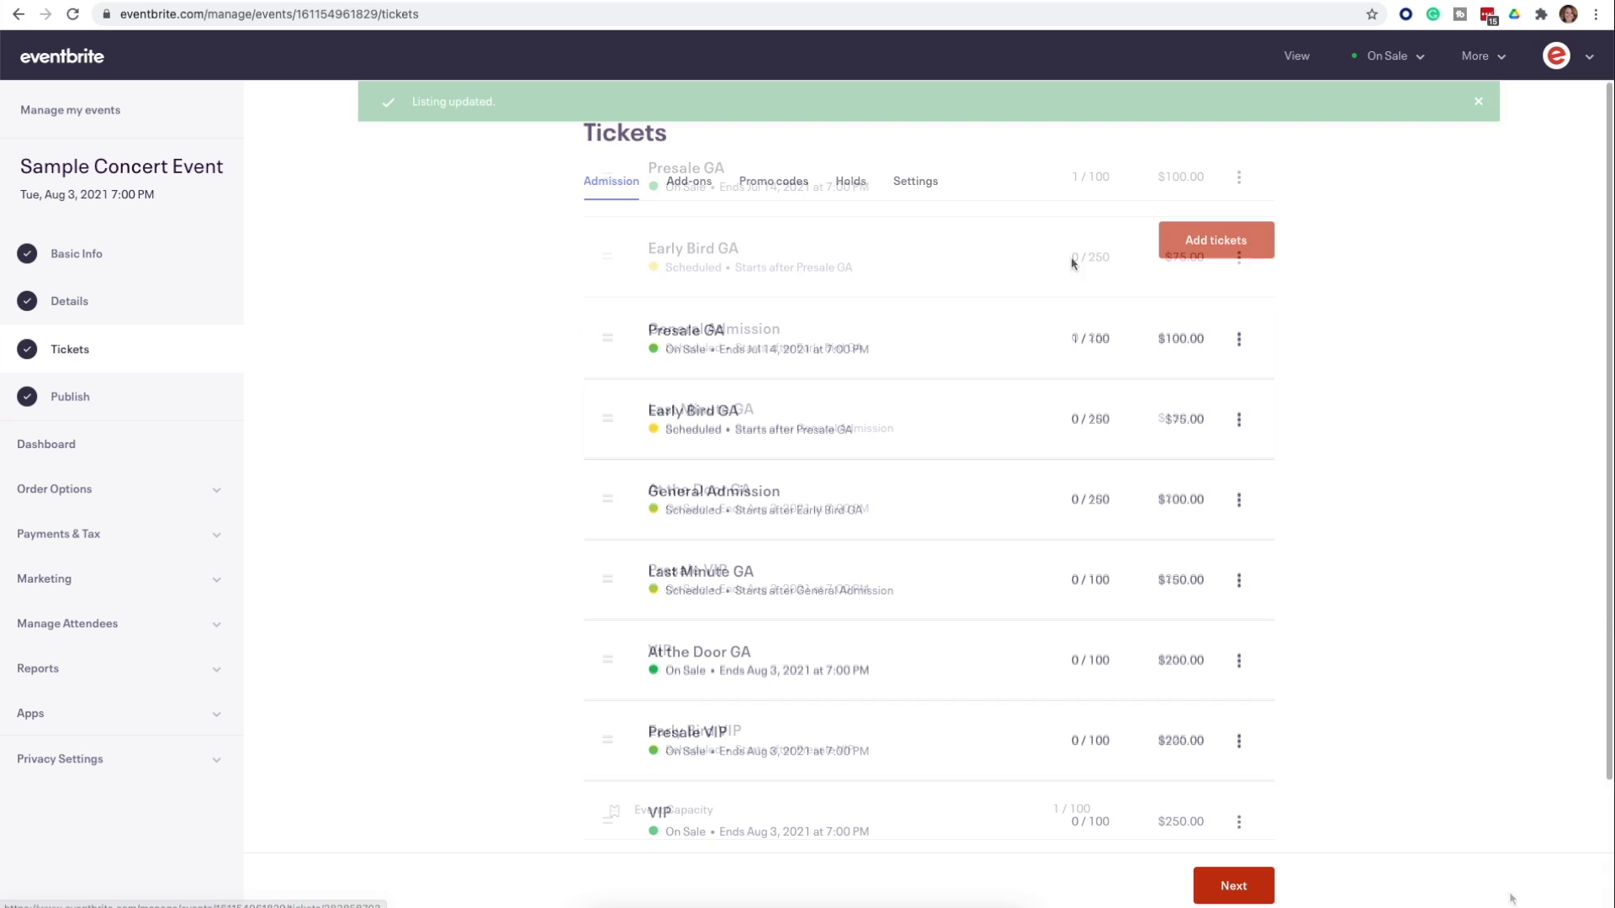
pyautogui.click(854, 185)
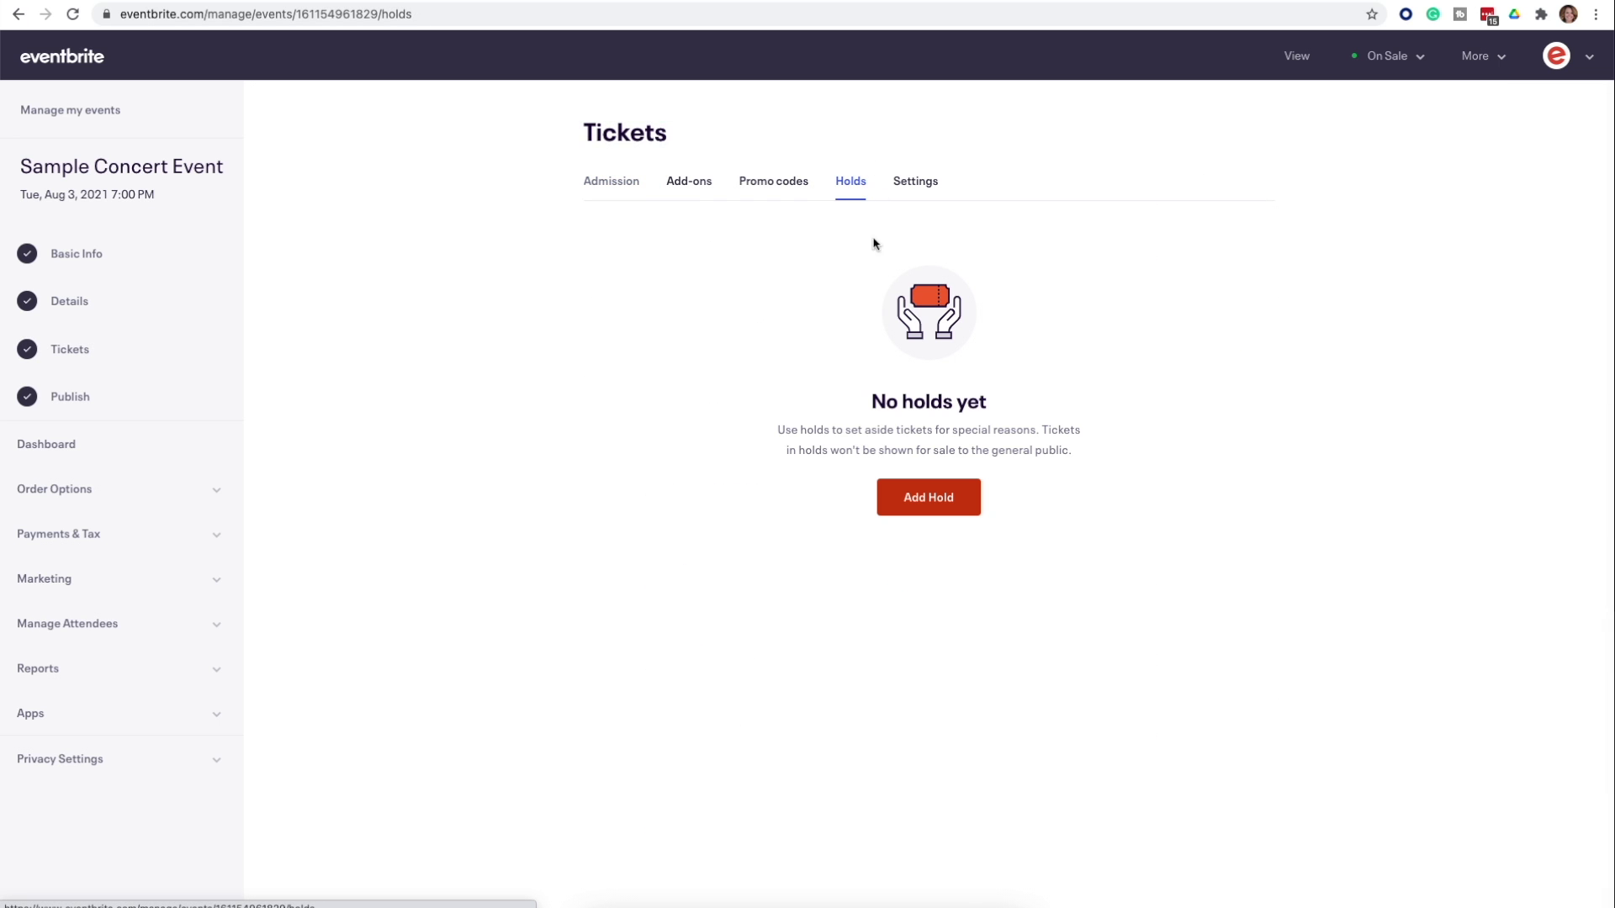
# Start a new hold named Test Hold with quantity 10.
pyautogui.click(955, 511)
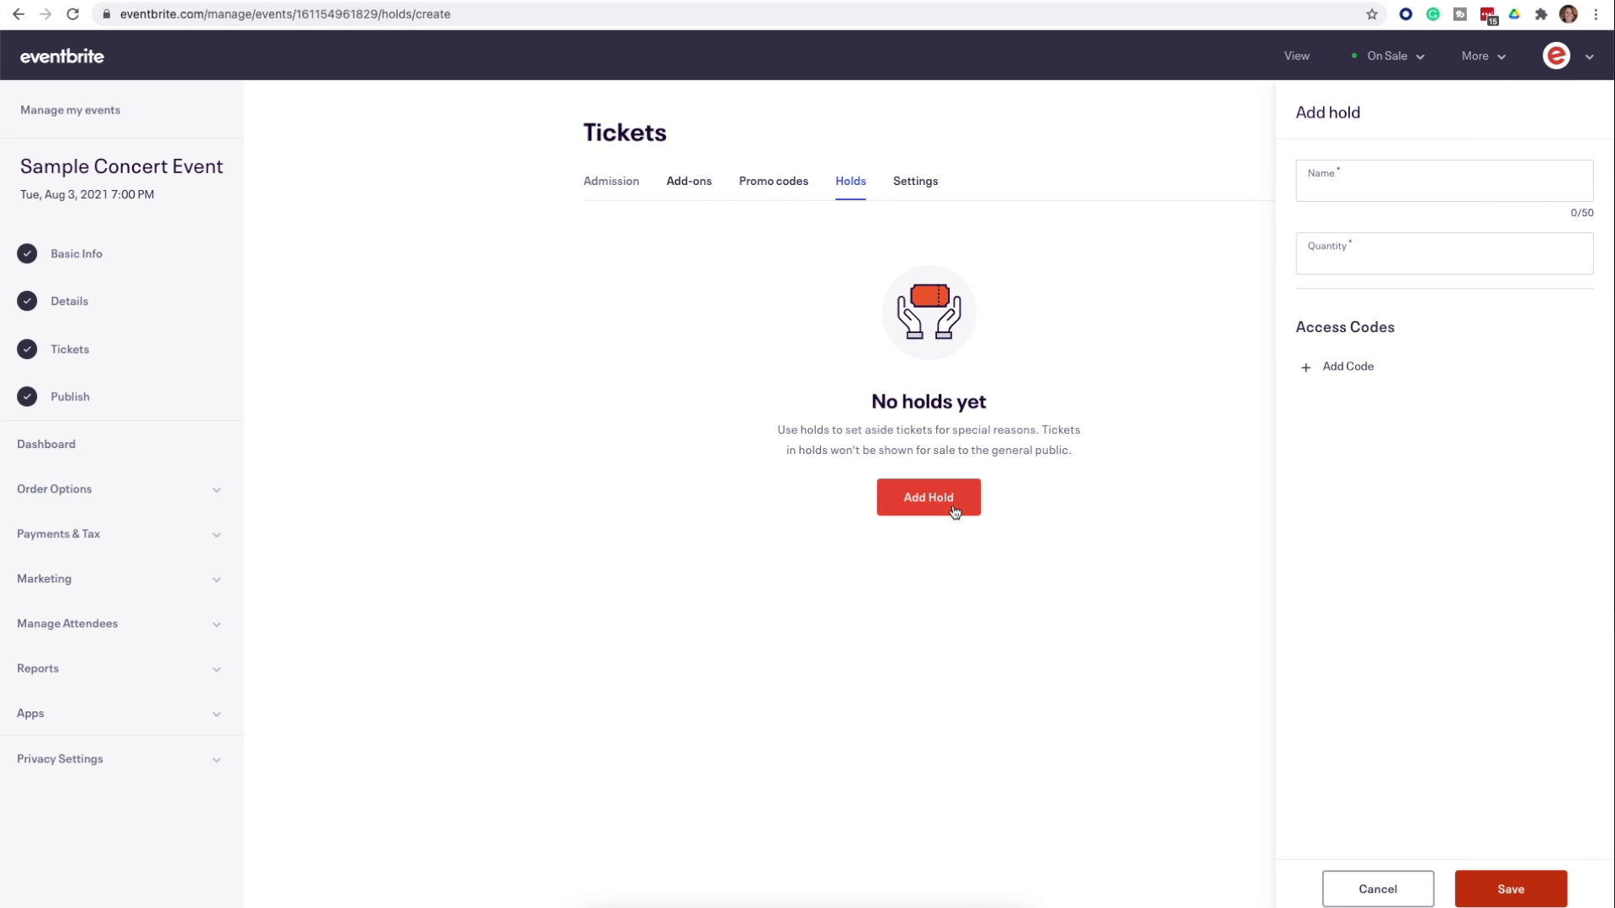
pyautogui.click(1411, 186)
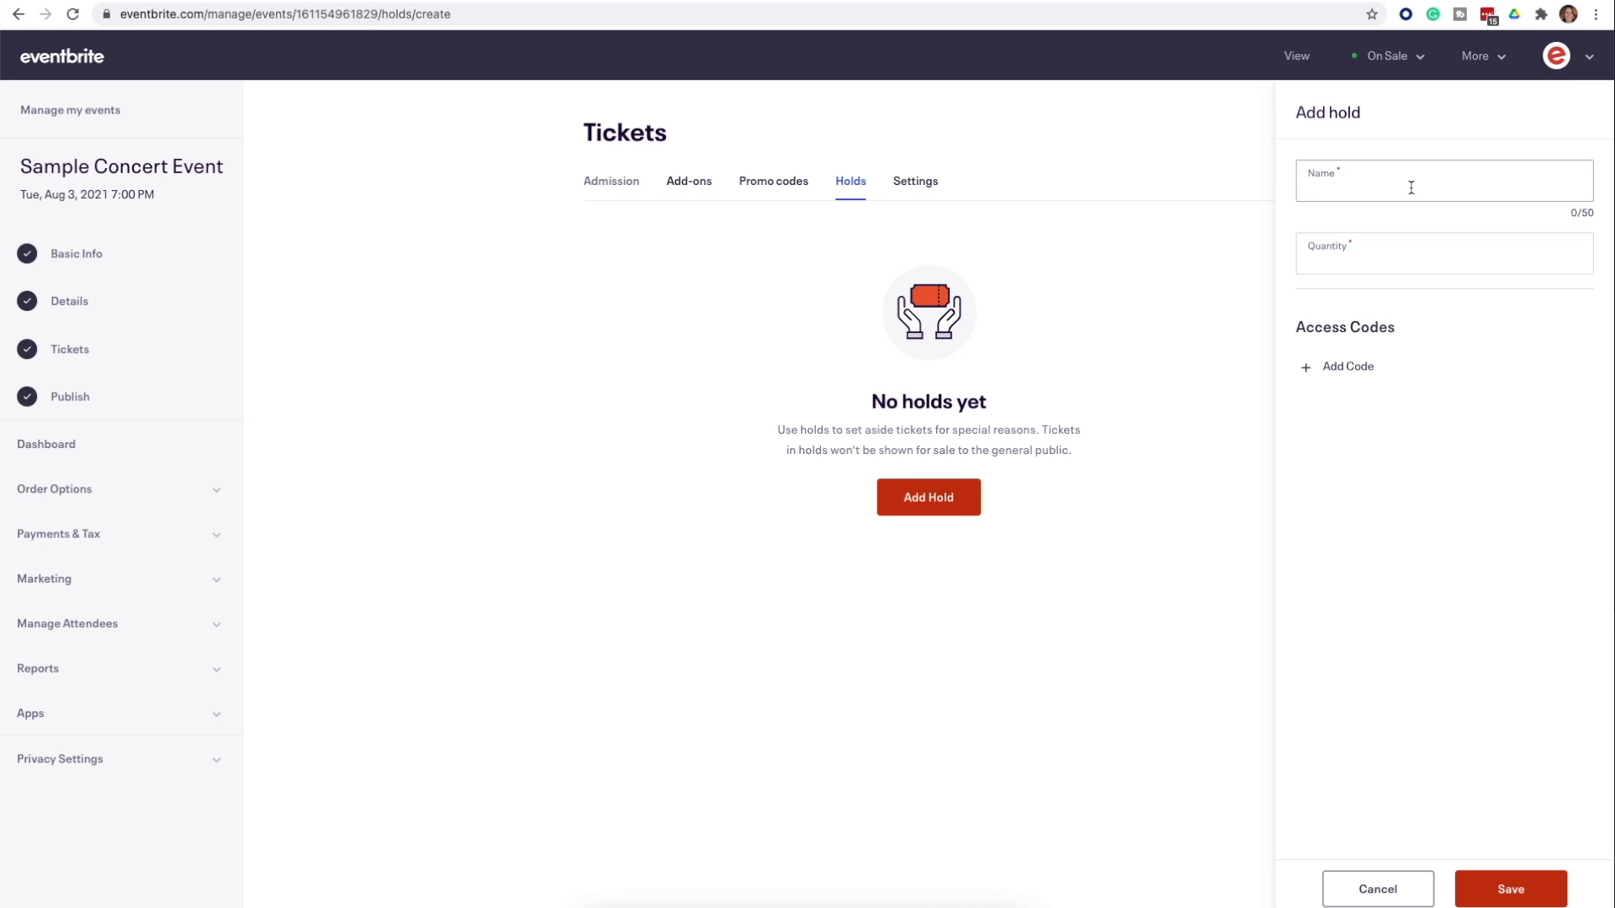
pyautogui.write('Tes')
pyautogui.write('old')
pyautogui.write('10')
# Add the Freebie access code with a limited ticket limit and a $100 discount.
pyautogui.click(1359, 372)
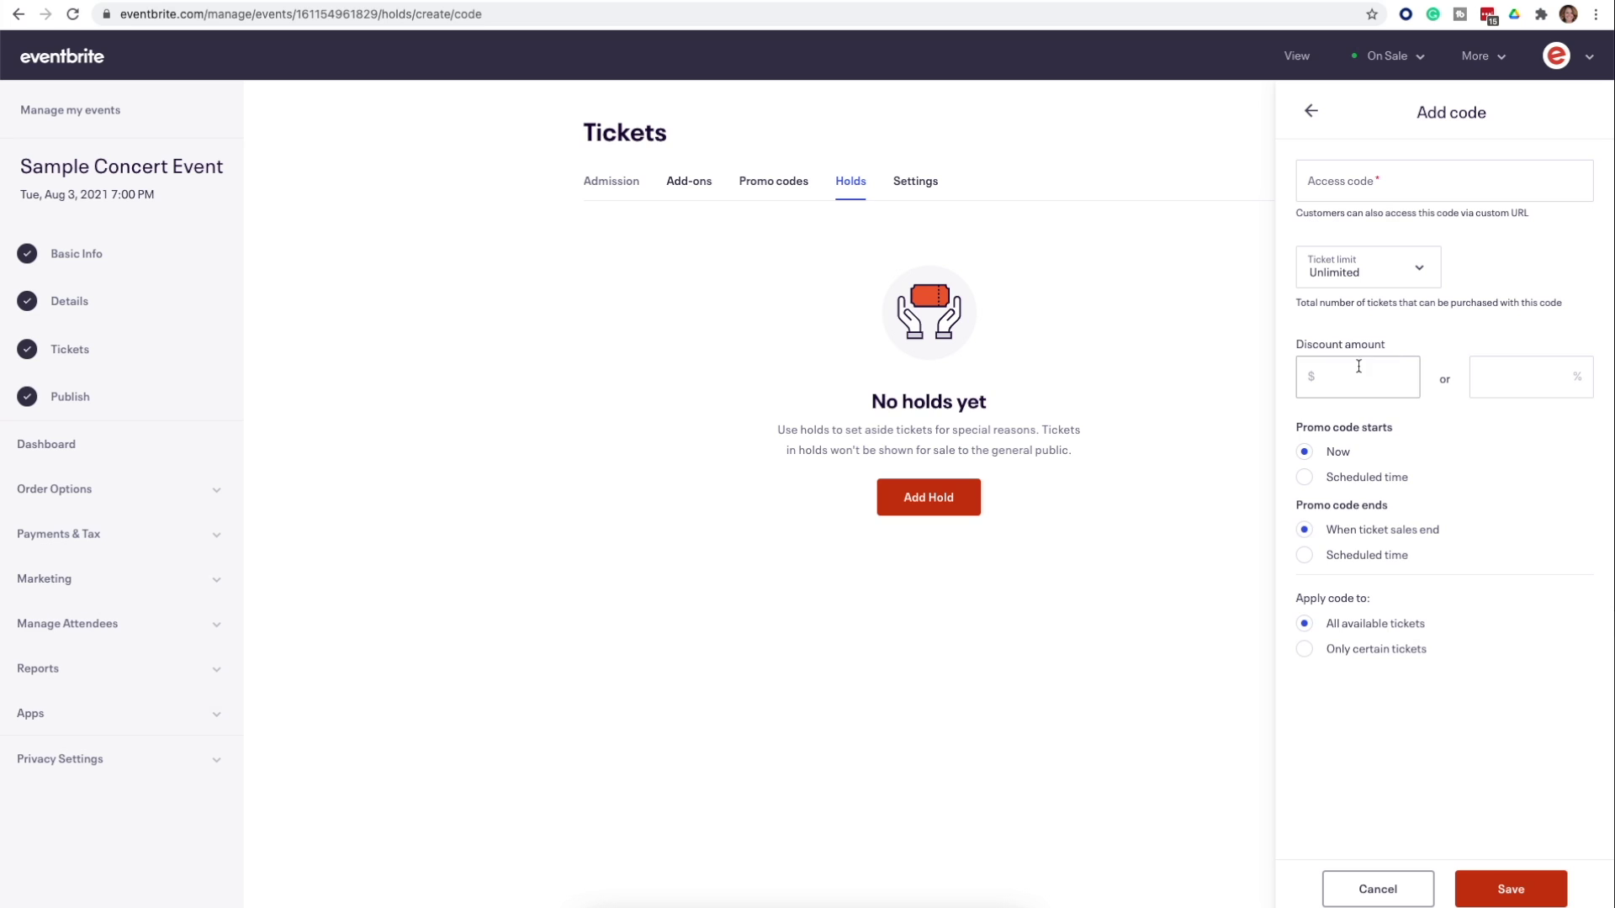
pyautogui.write('Freebie')
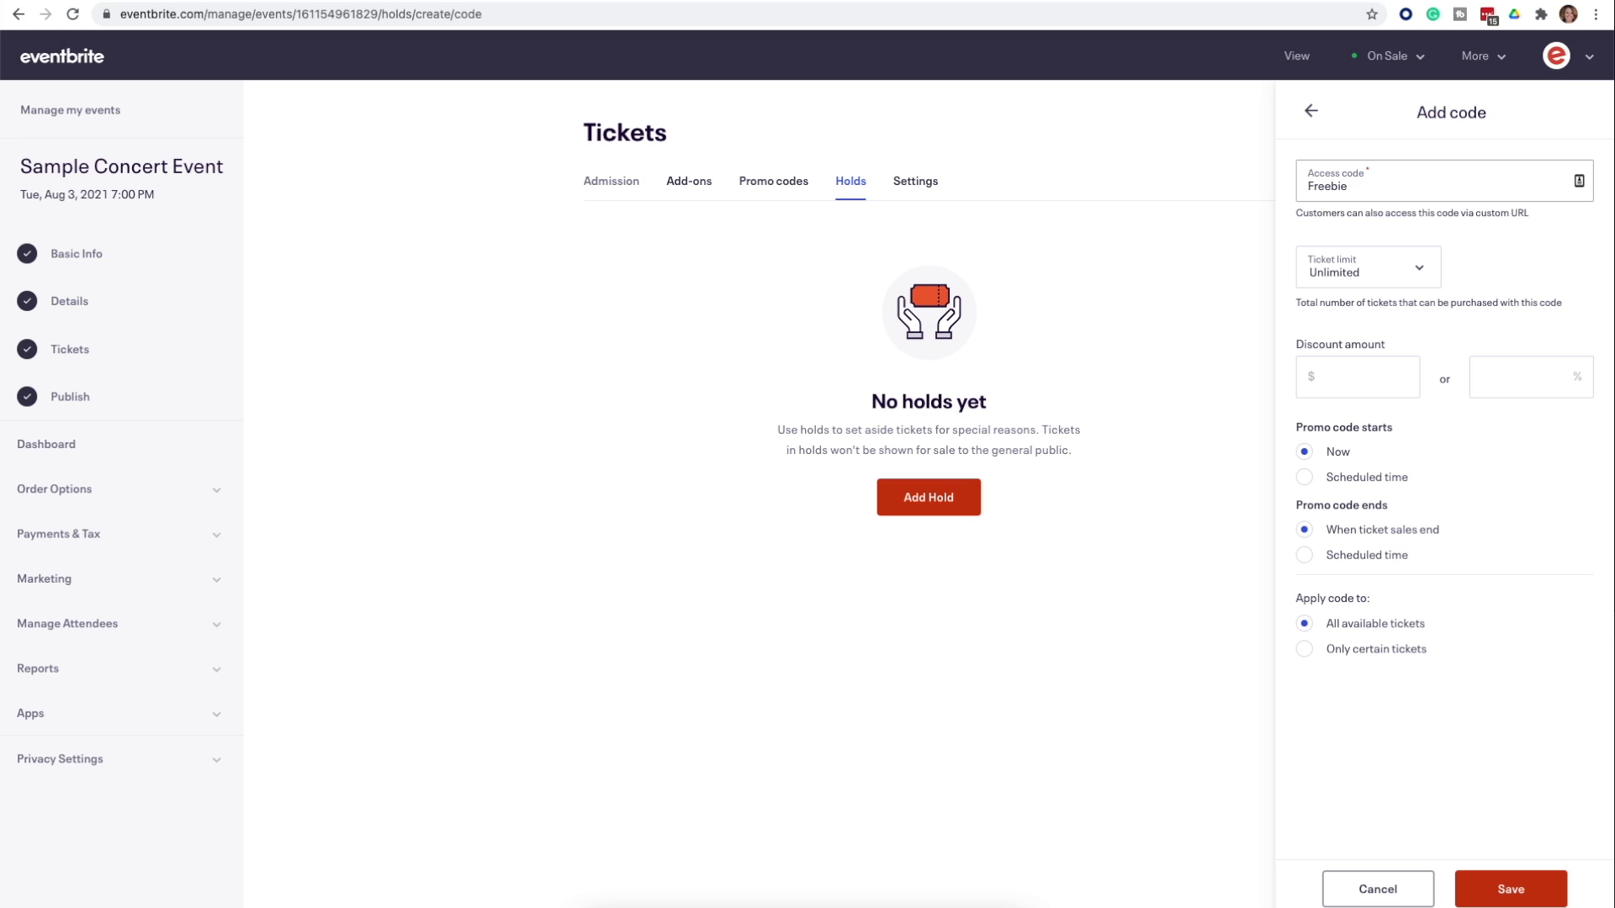
pyautogui.click(1388, 280)
pyautogui.click(1388, 250)
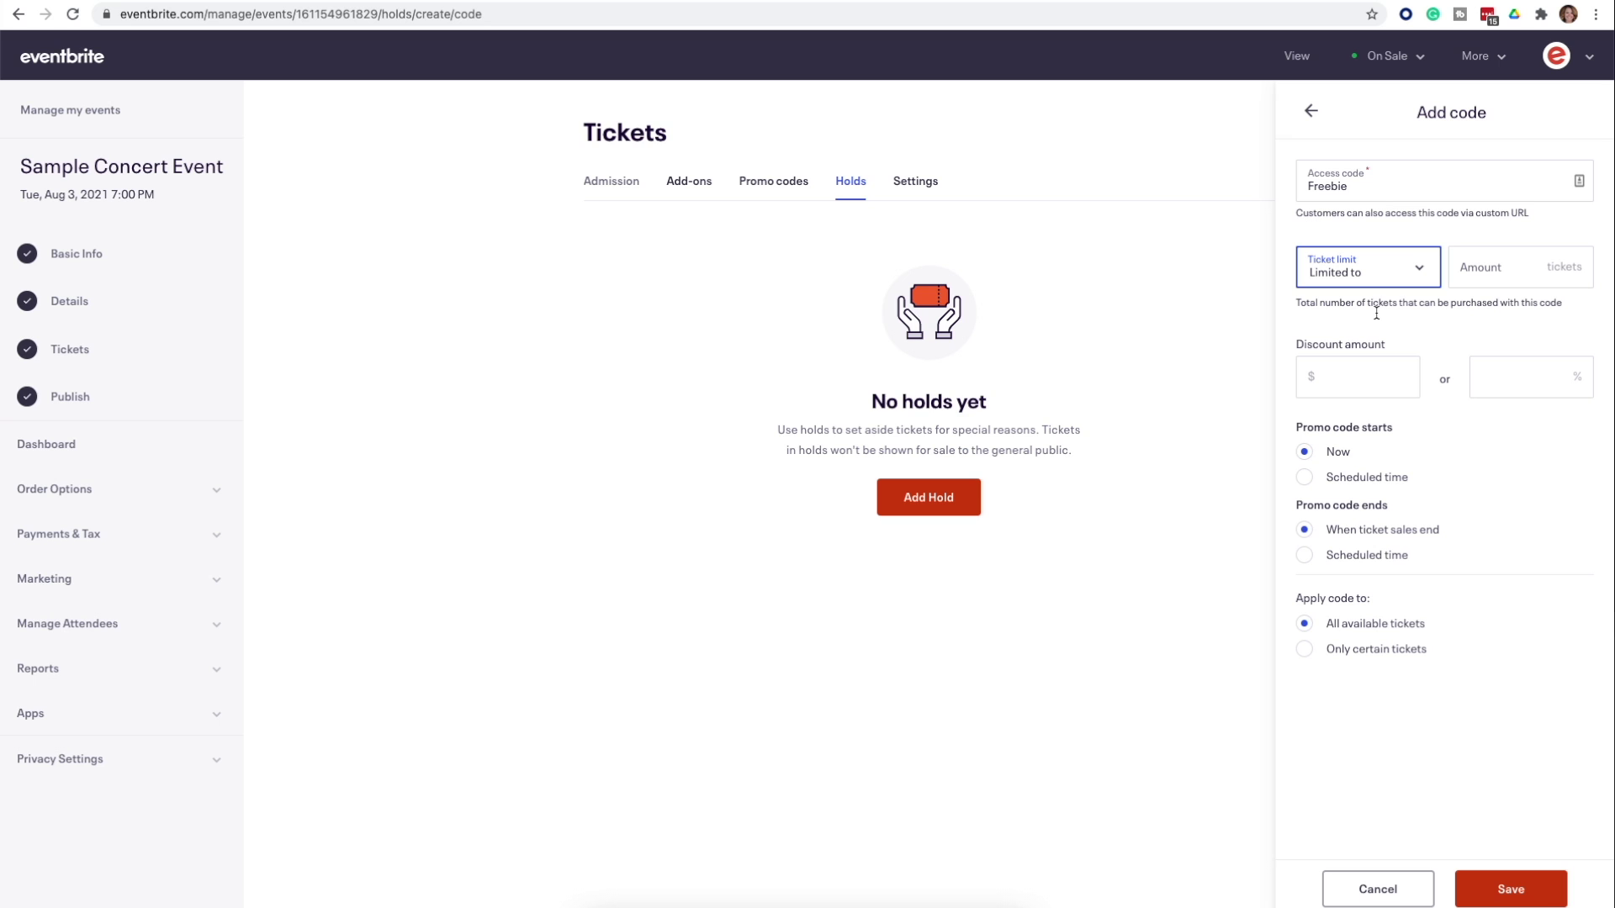
pyautogui.click(1357, 377)
pyautogui.write('100')
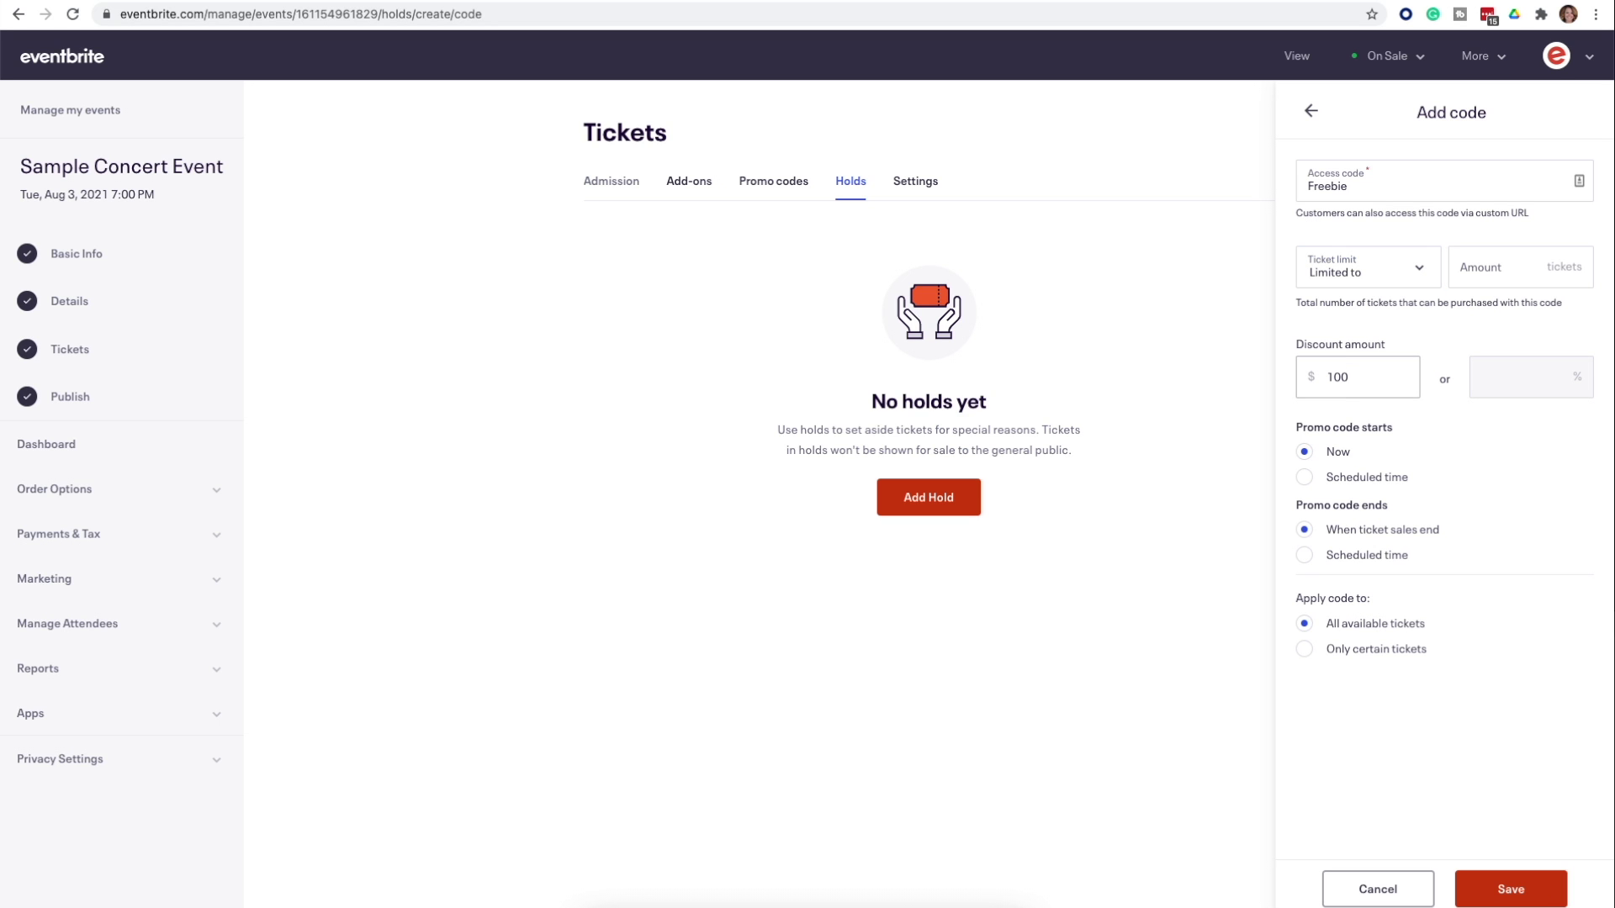
# Make Freebie expire on 07/13/2021 and apply only to General Admission tickets.
pyautogui.click(1312, 559)
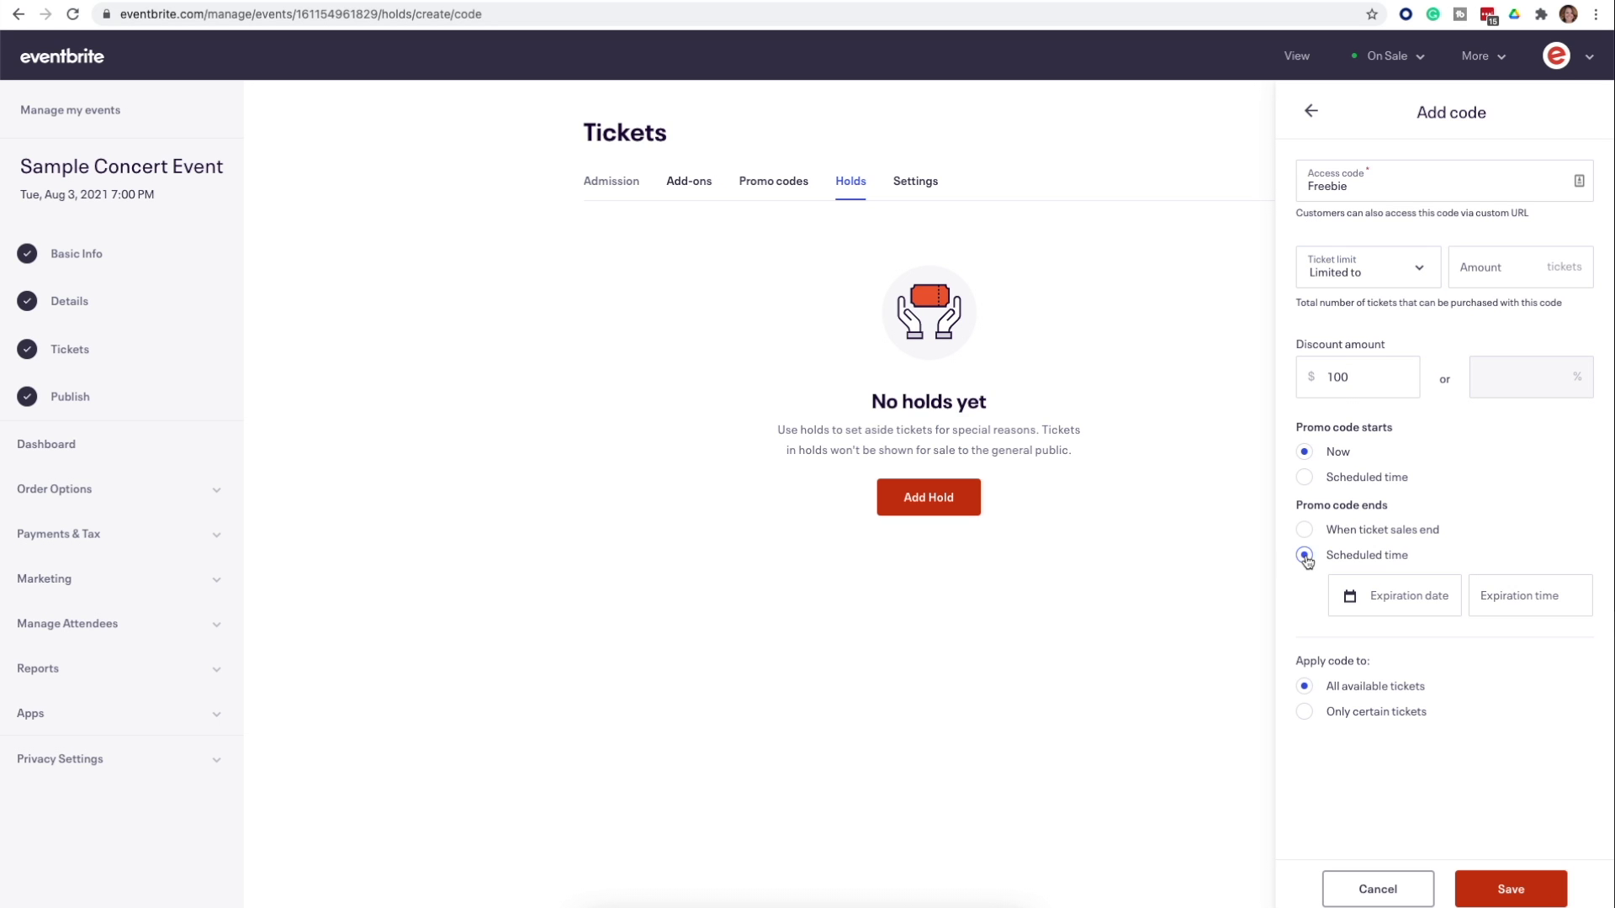
pyautogui.click(1429, 594)
pyautogui.click(1435, 795)
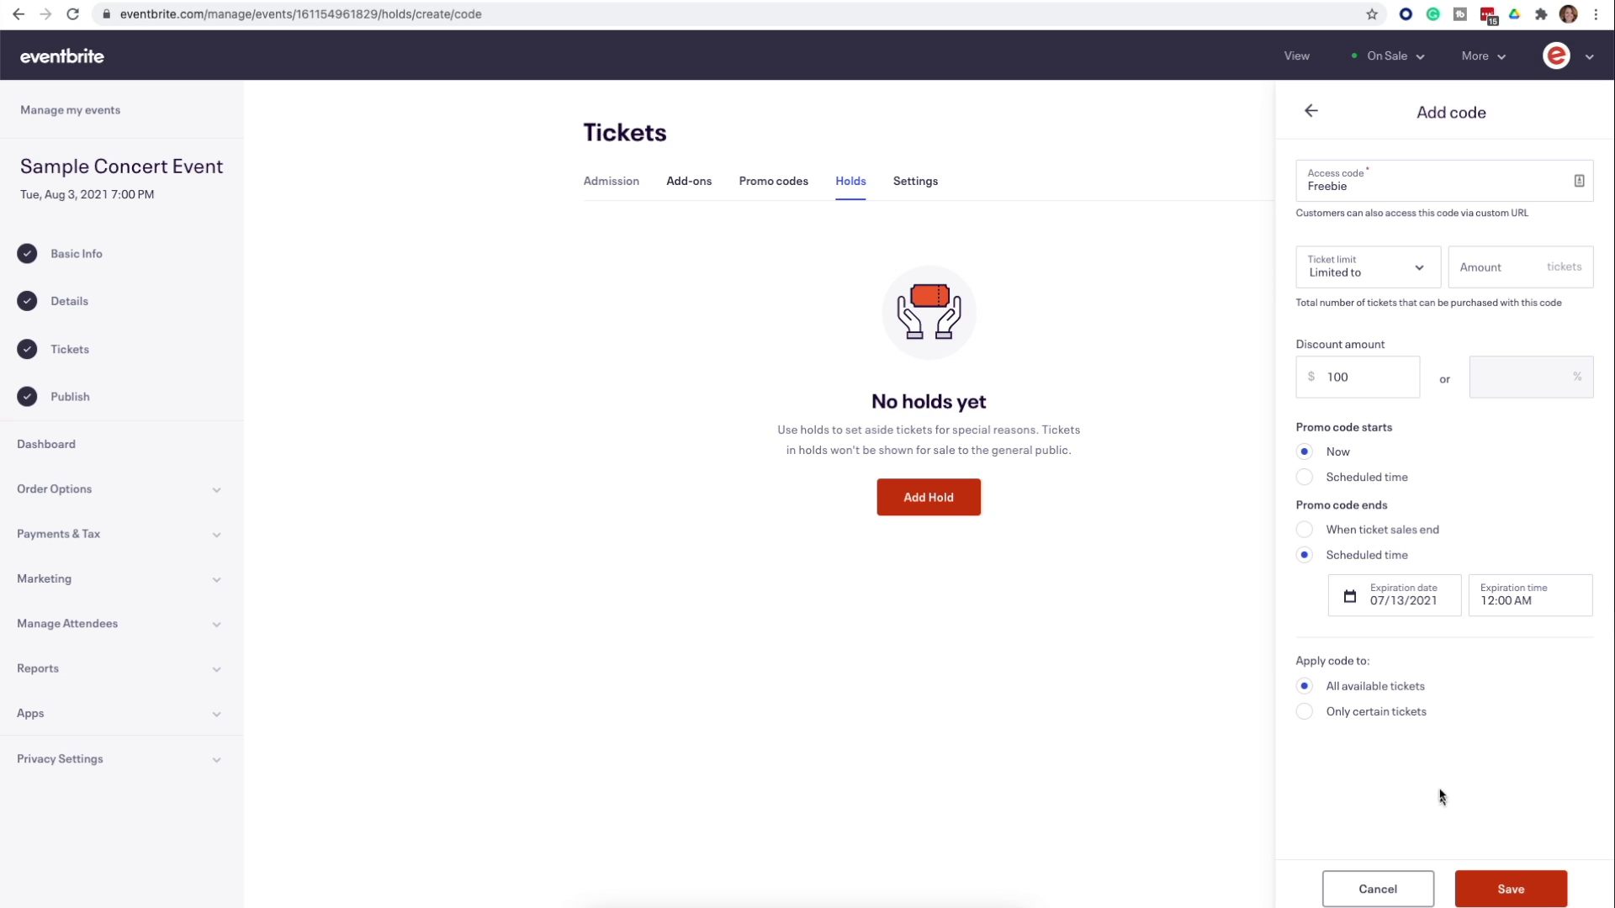
pyautogui.click(1305, 713)
pyautogui.click(1549, 710)
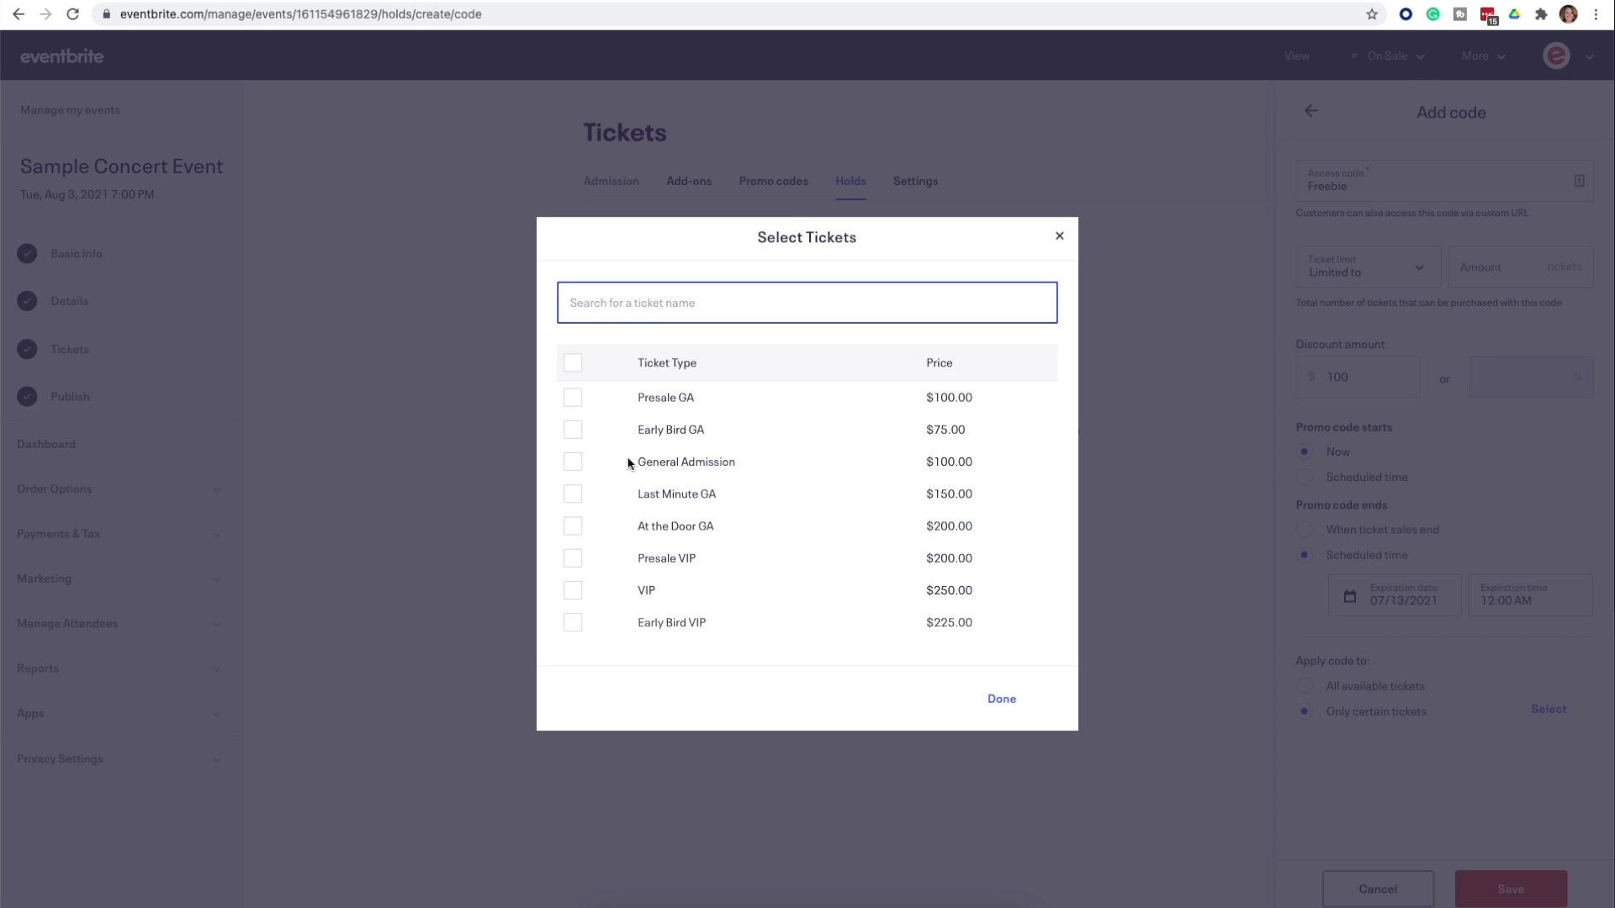
pyautogui.click(573, 461)
pyautogui.click(1003, 700)
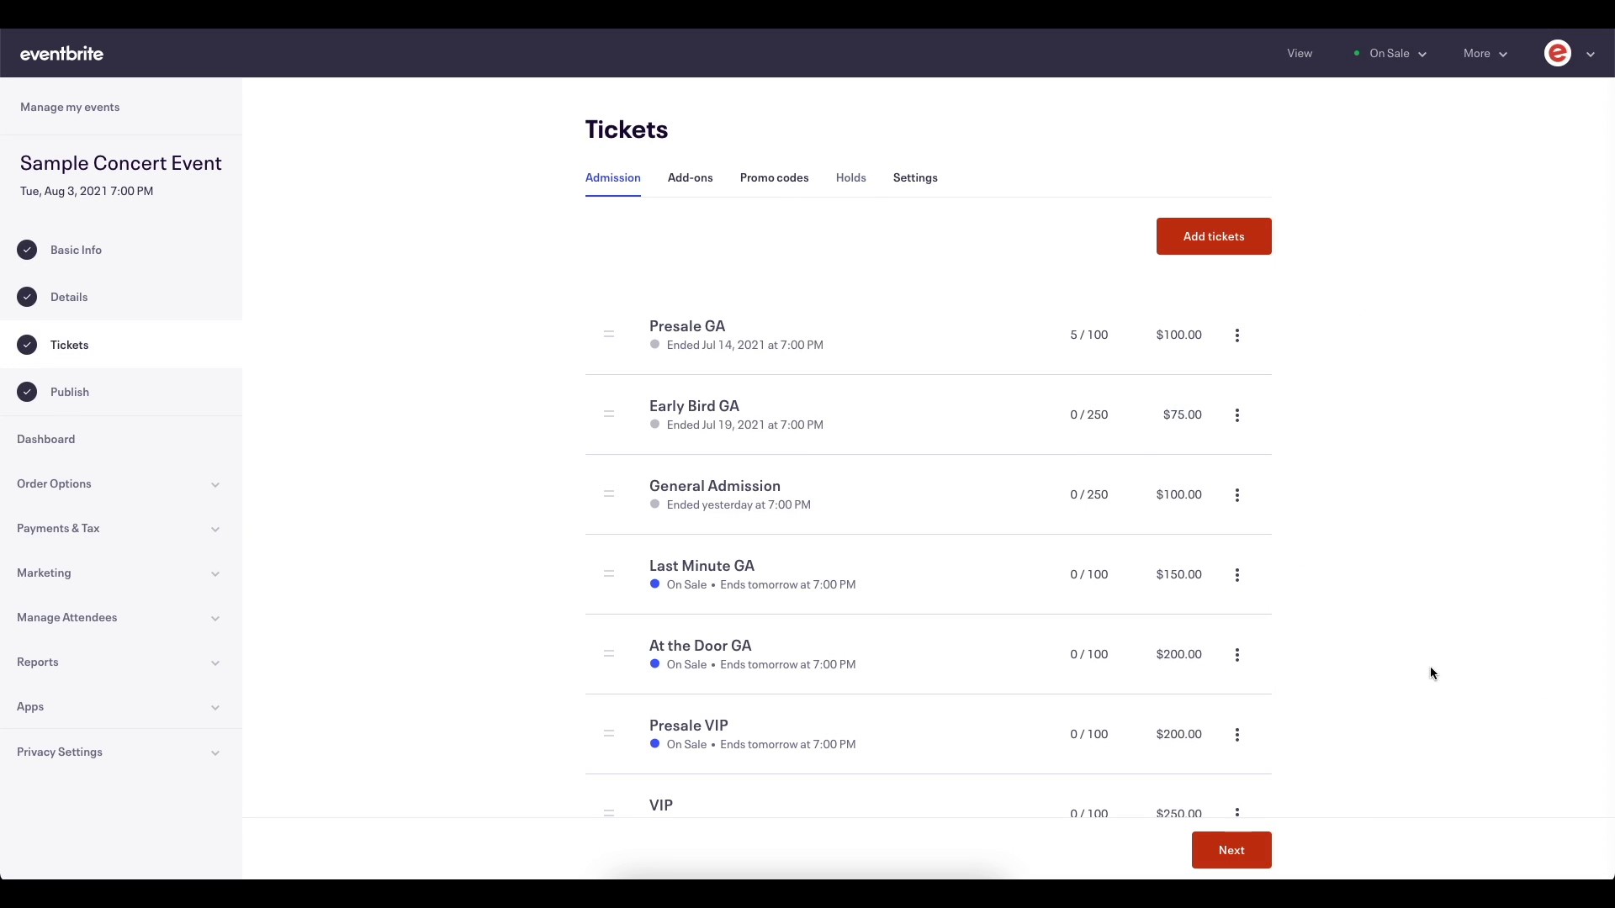
# Change Test Hold's quantity to 5 and save it.
pyautogui.click(851, 178)
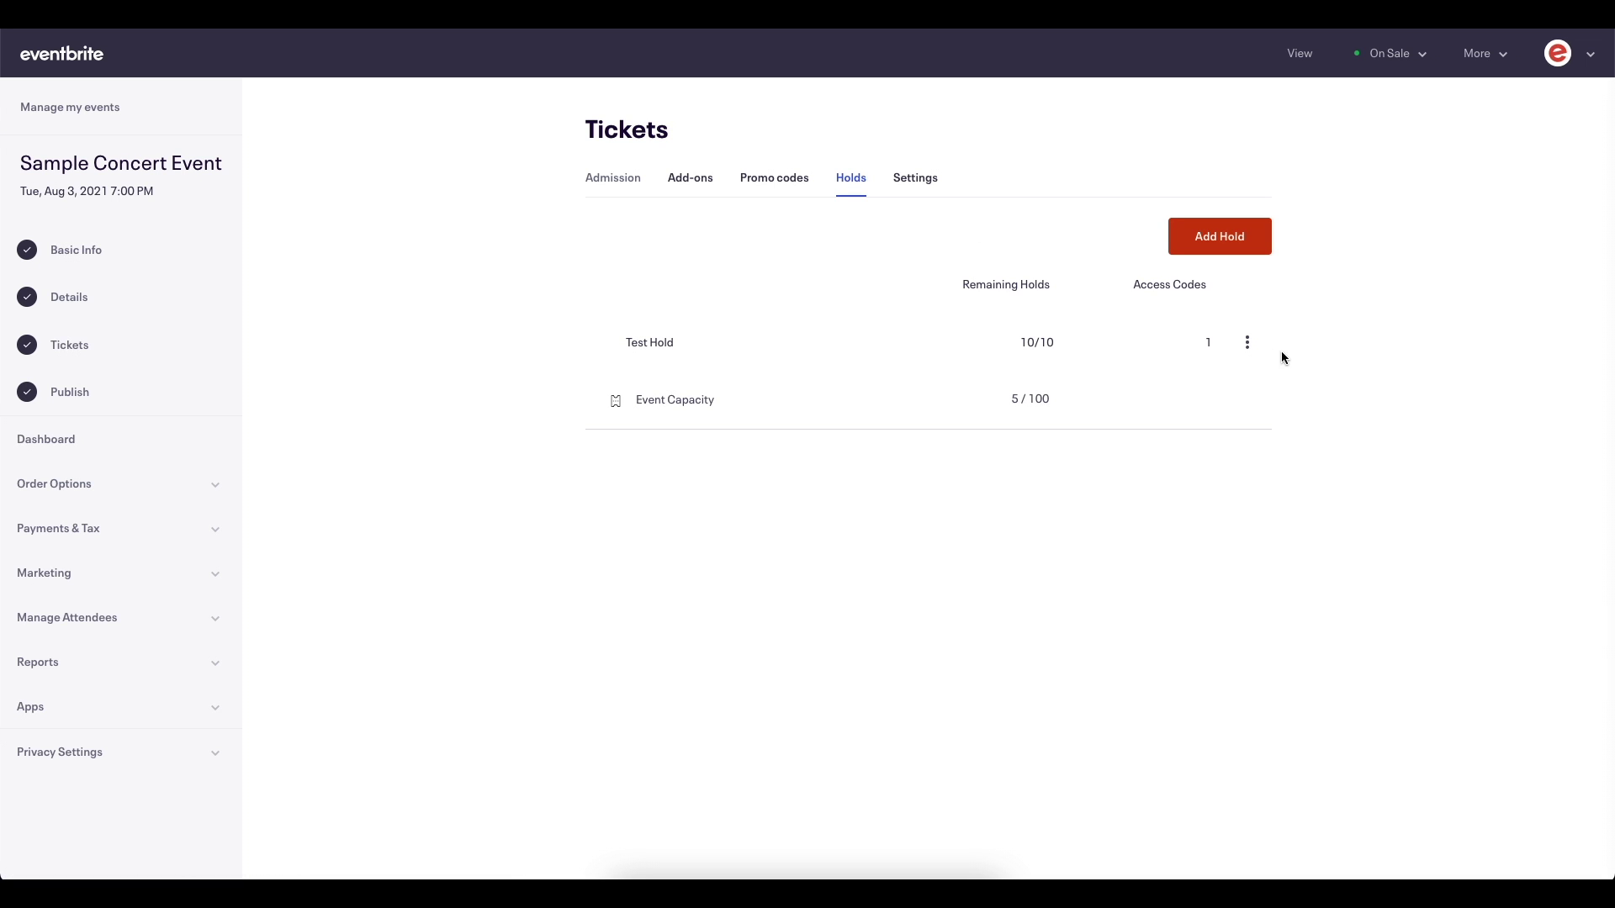
pyautogui.click(1247, 347)
pyautogui.click(1219, 354)
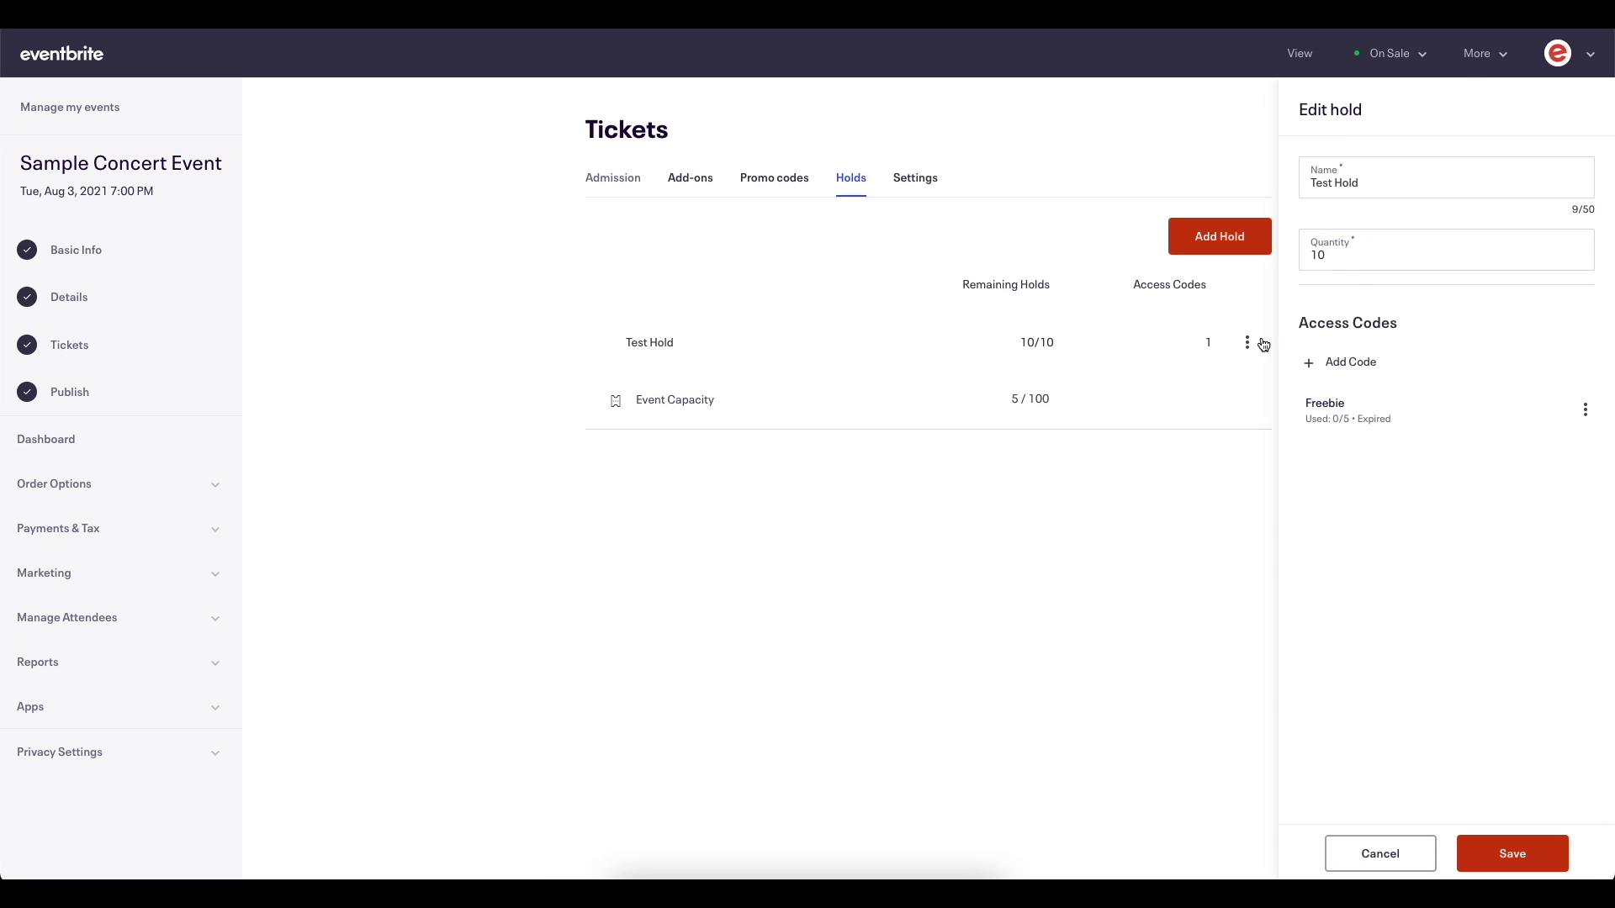
pyautogui.doubleClick(1384, 253)
pyautogui.write('5')
pyautogui.click(1536, 859)
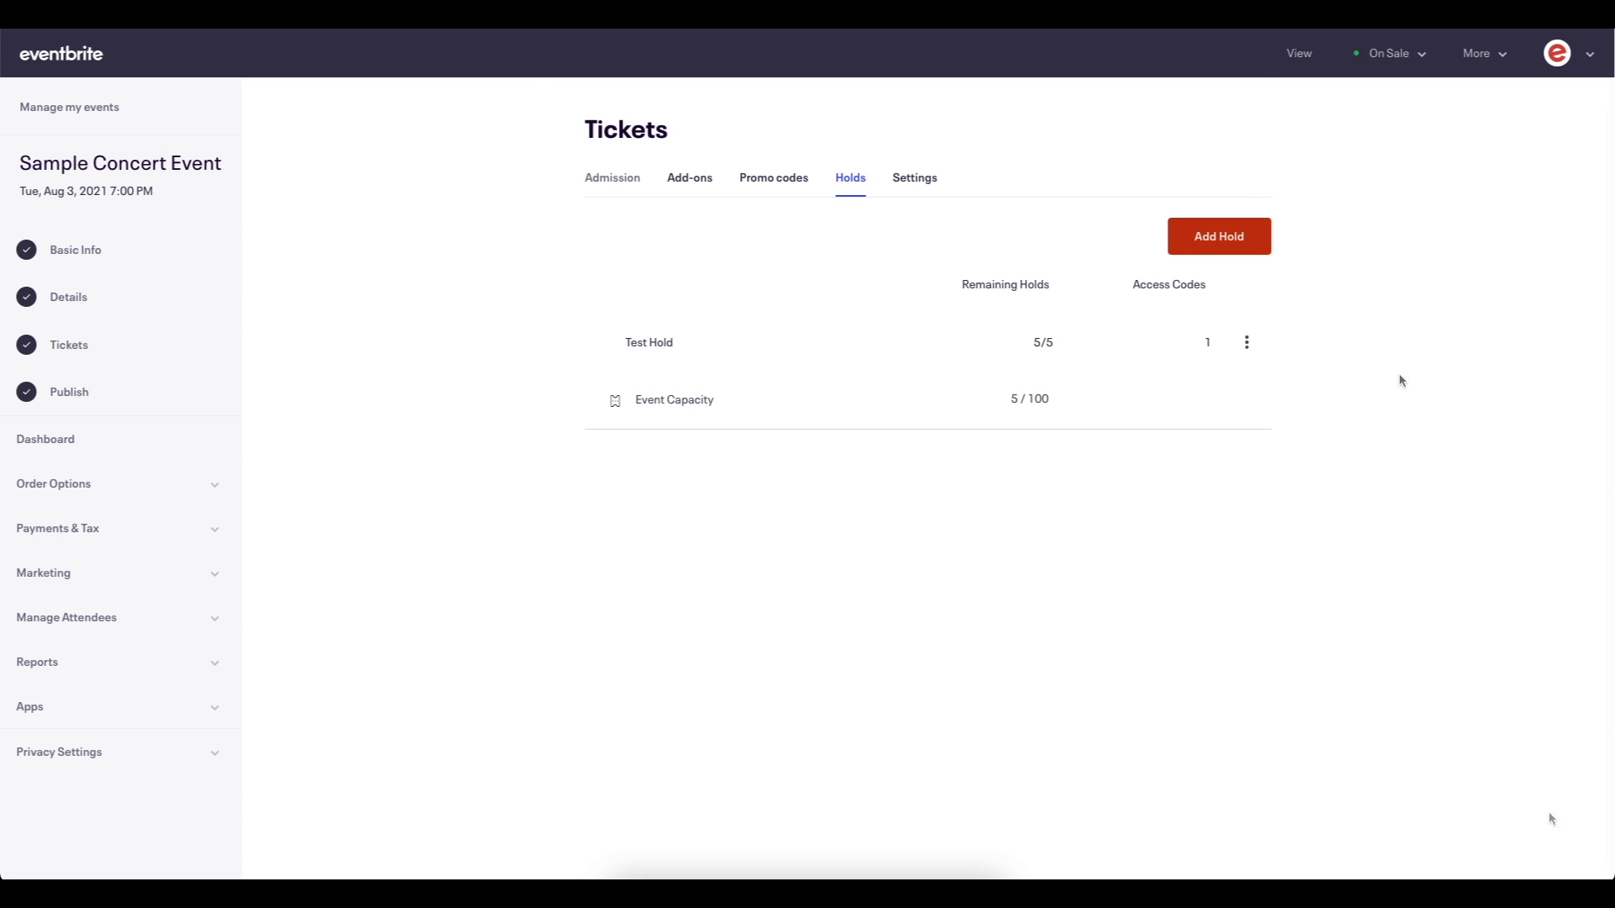
# Copy the Freebie hold's shareable URL.
pyautogui.click(1247, 342)
pyautogui.press('Return')
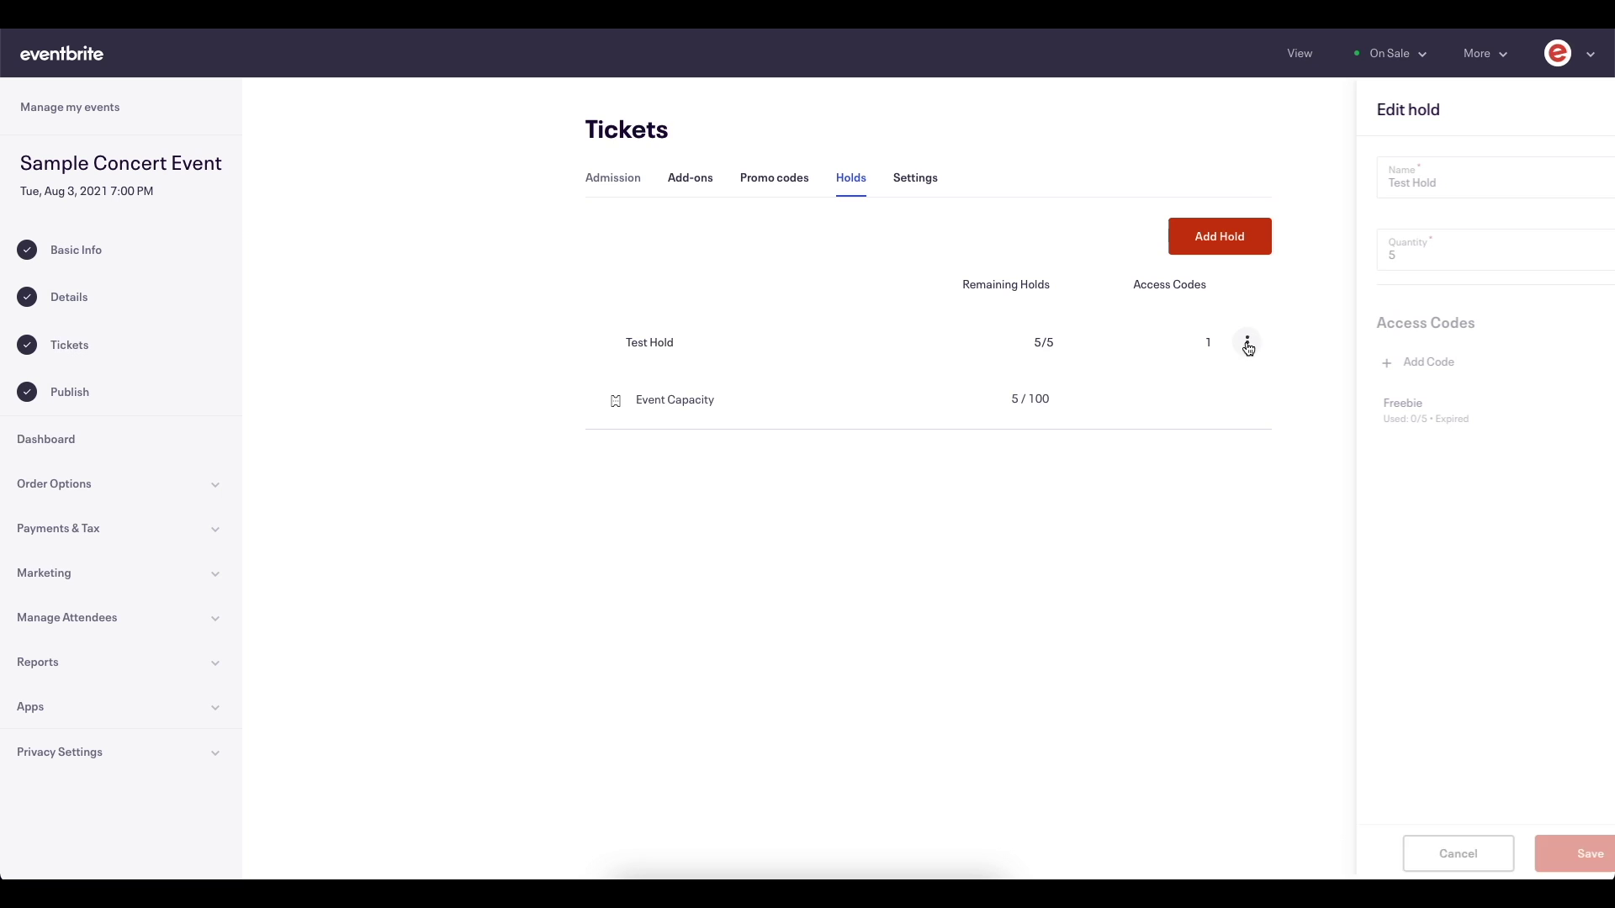
pyautogui.click(1582, 411)
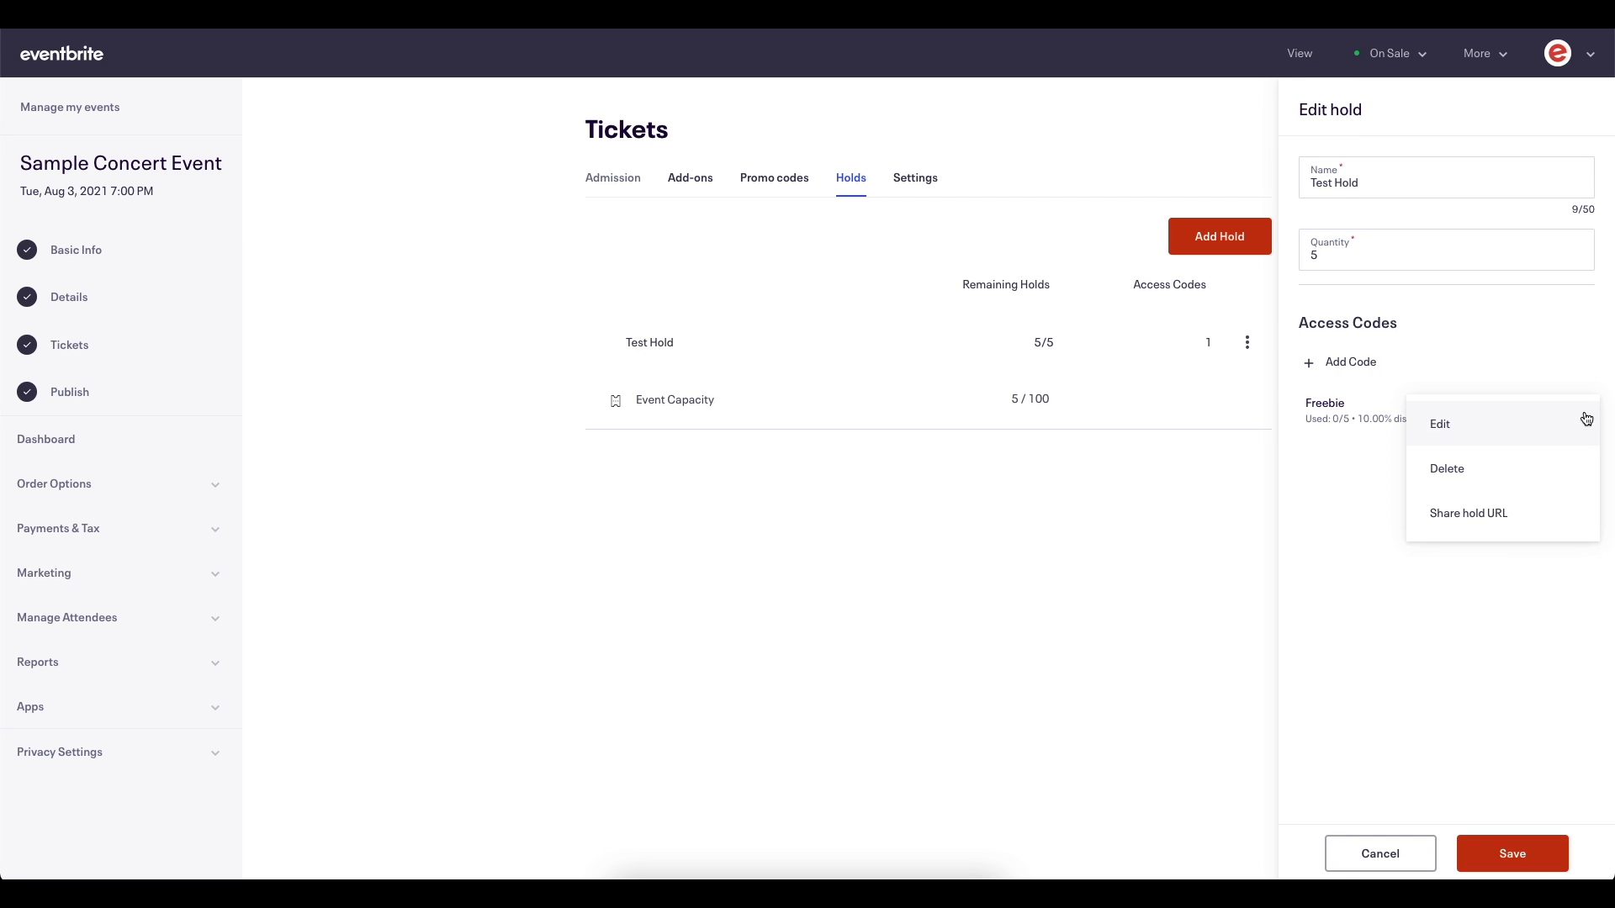
pyautogui.click(1549, 513)
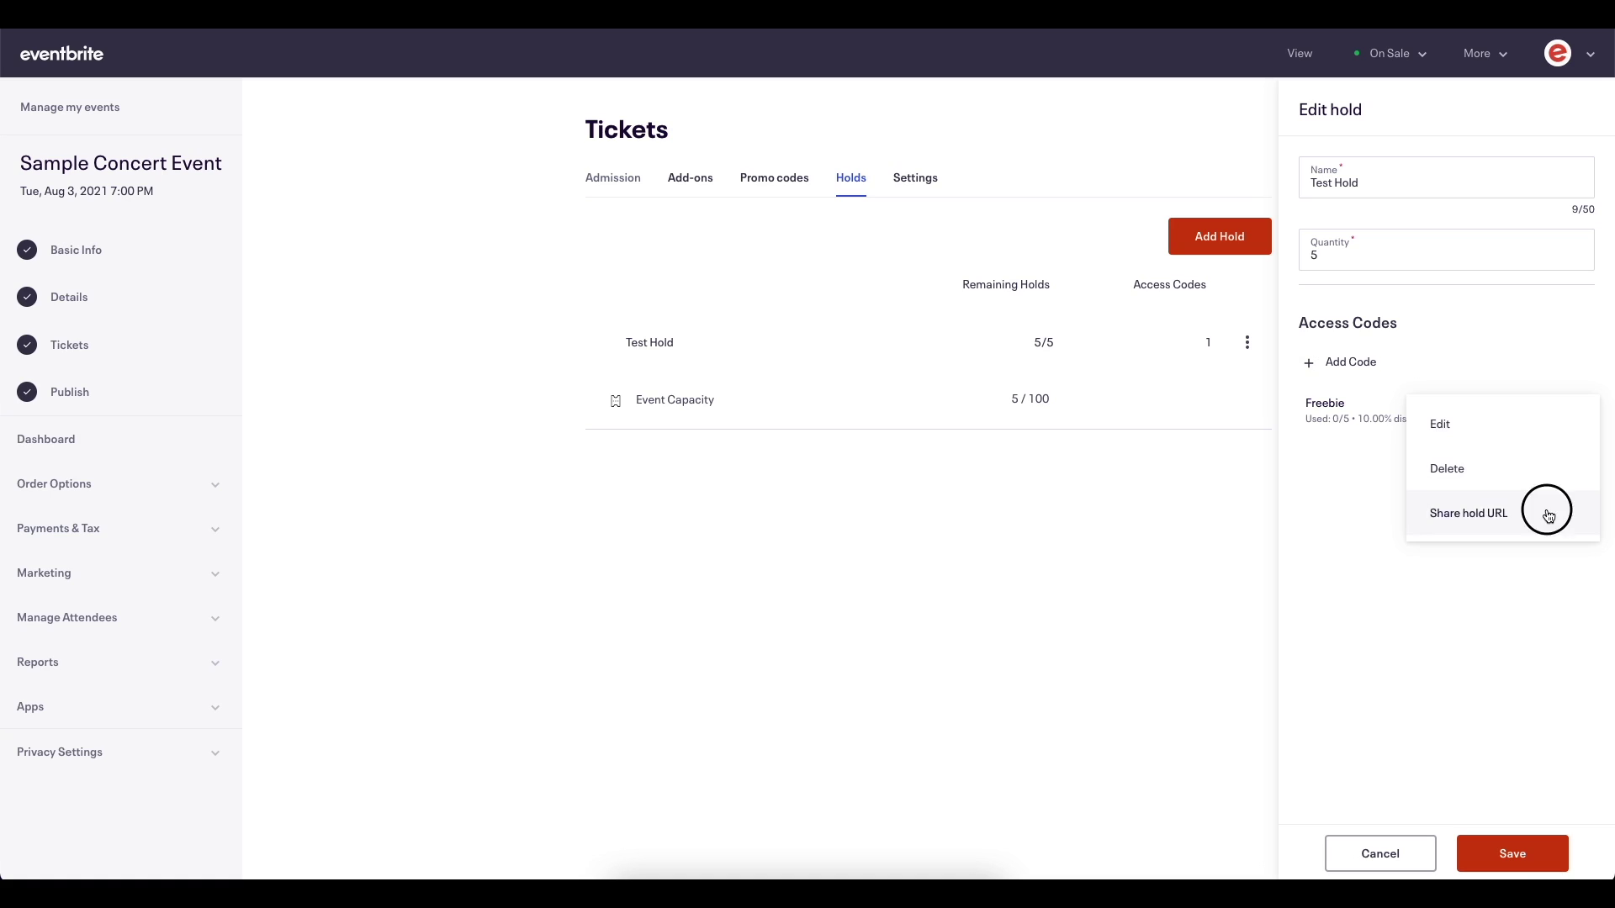
pyautogui.click(1038, 418)
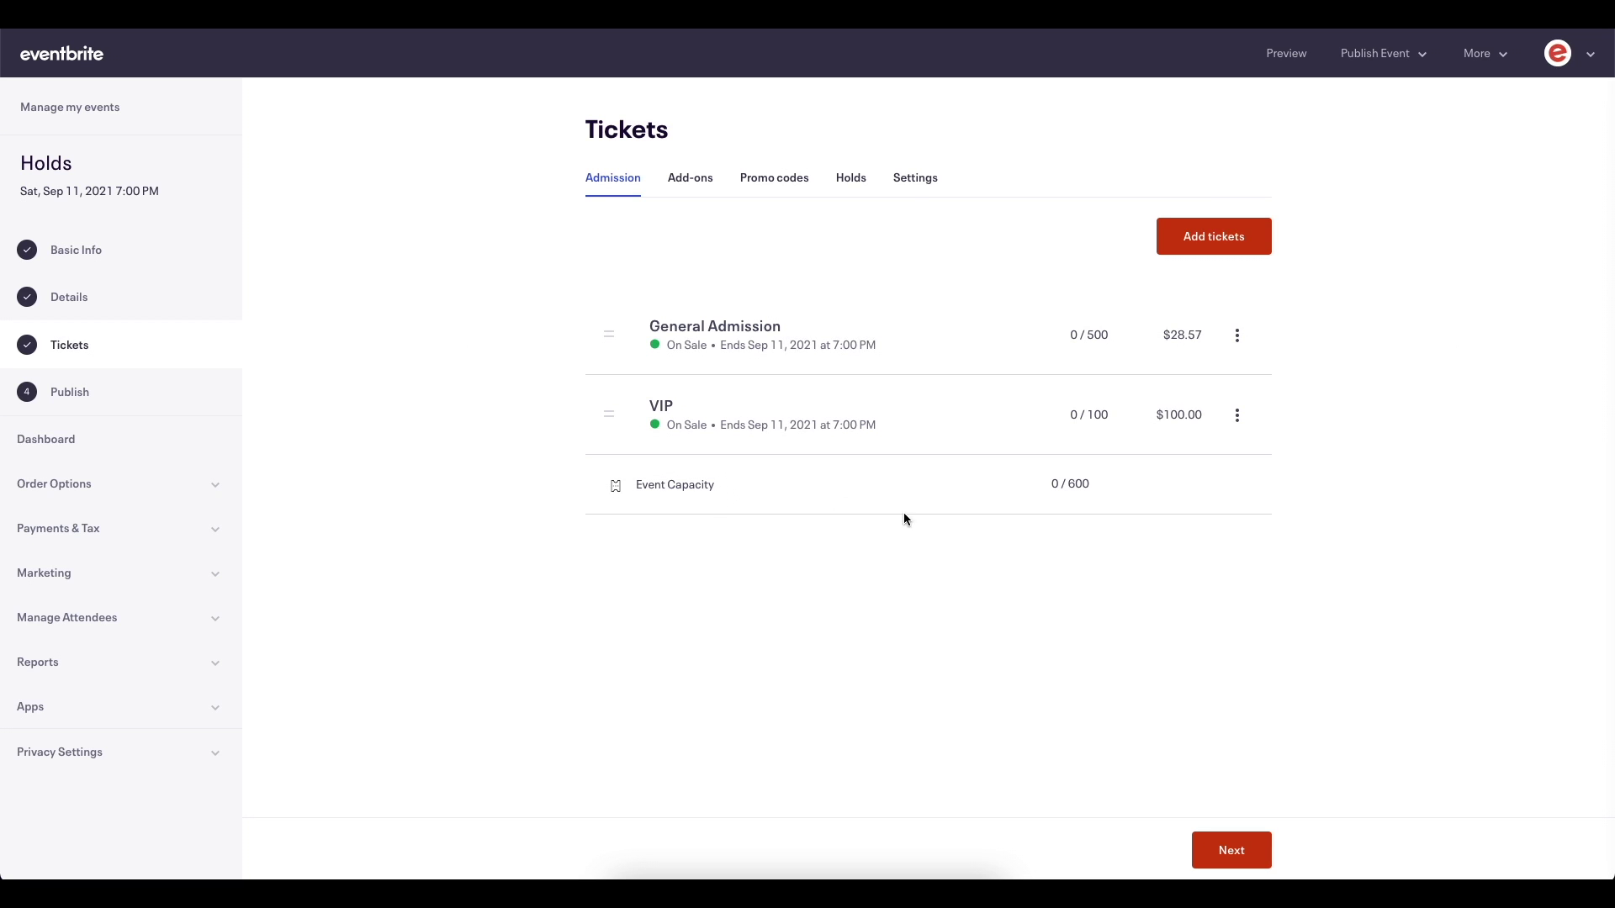
# Enable the Holds event's capacity limit at 600 tickets and save it.
pyautogui.click(703, 491)
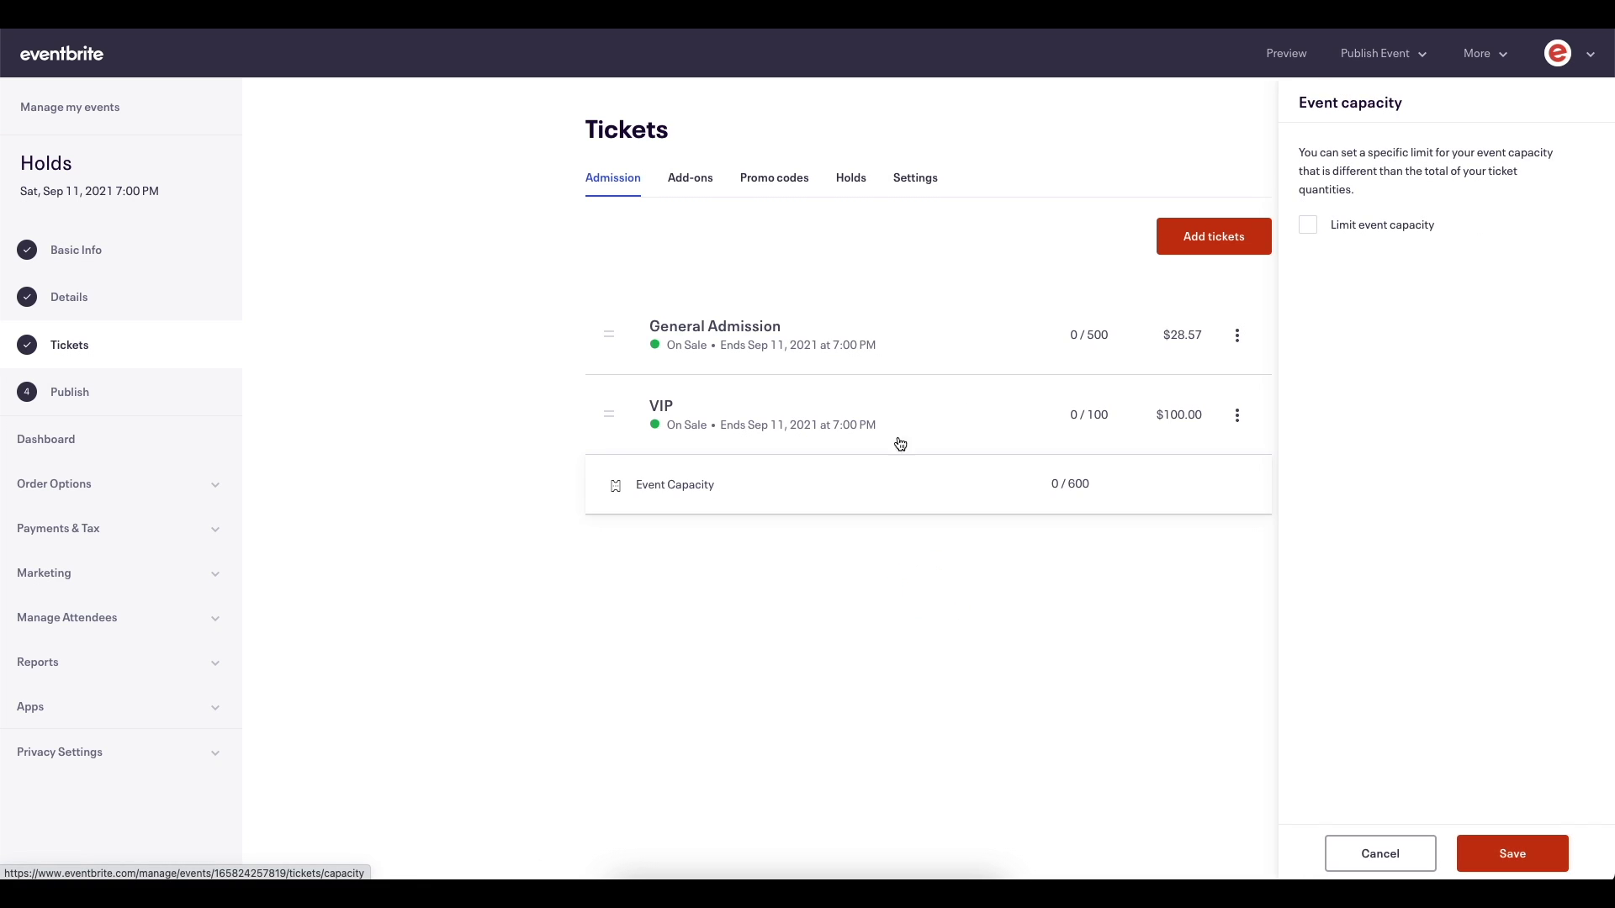
pyautogui.click(1311, 225)
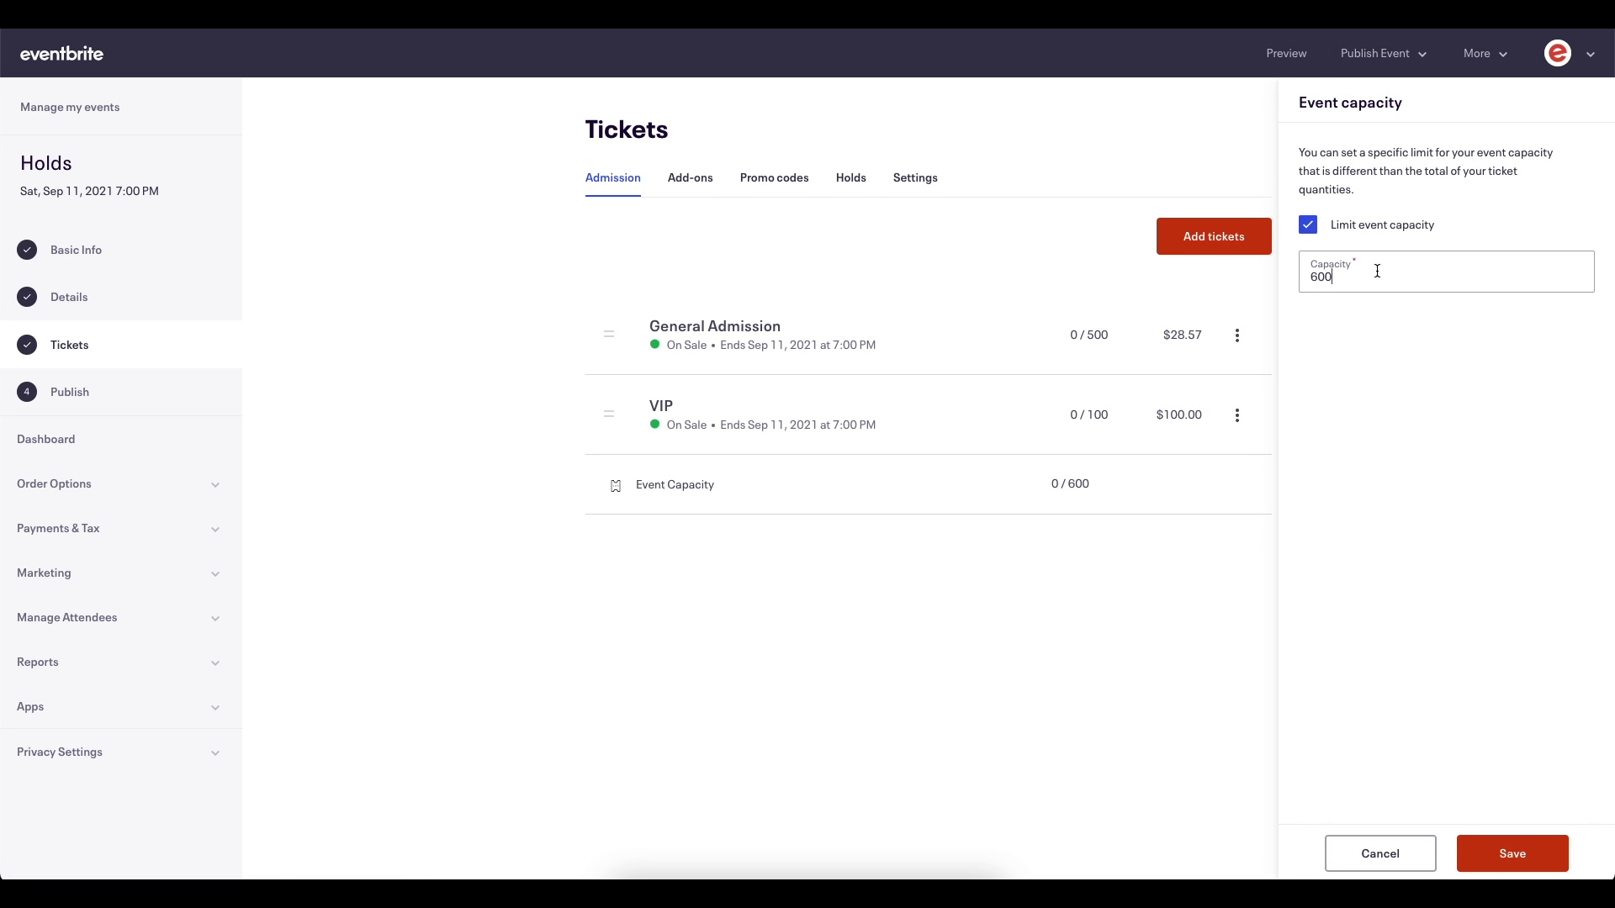
pyautogui.click(1551, 859)
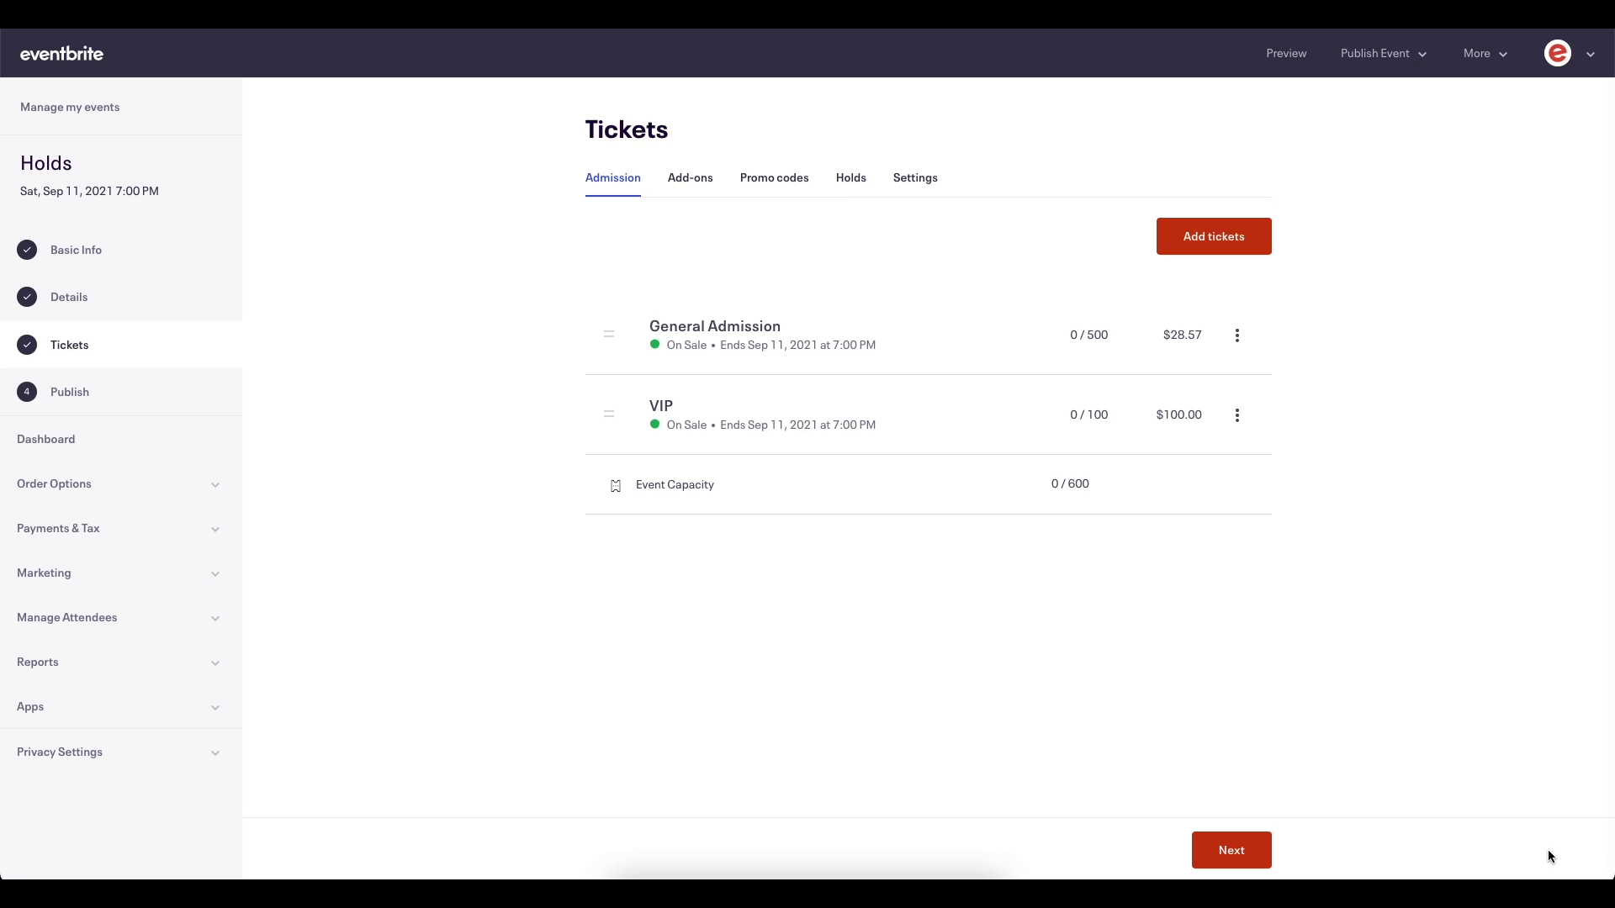
# Add a hold named Radio Contest Winner with quantity 10.
pyautogui.click(851, 185)
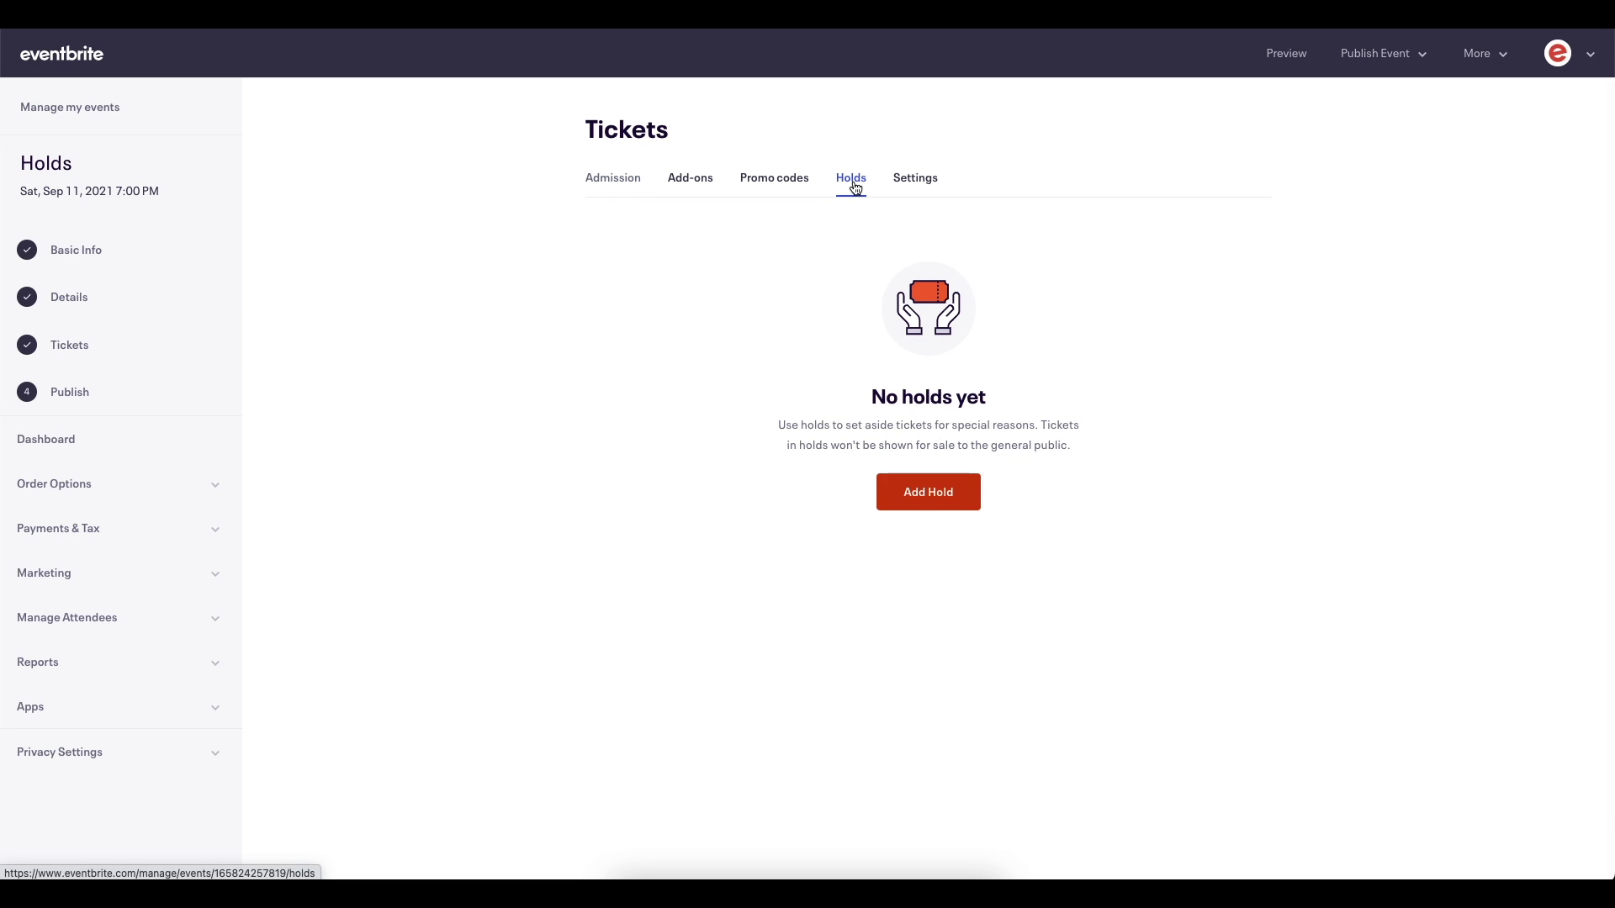
pyautogui.click(954, 502)
pyautogui.click(1392, 169)
pyautogui.write('Radio')
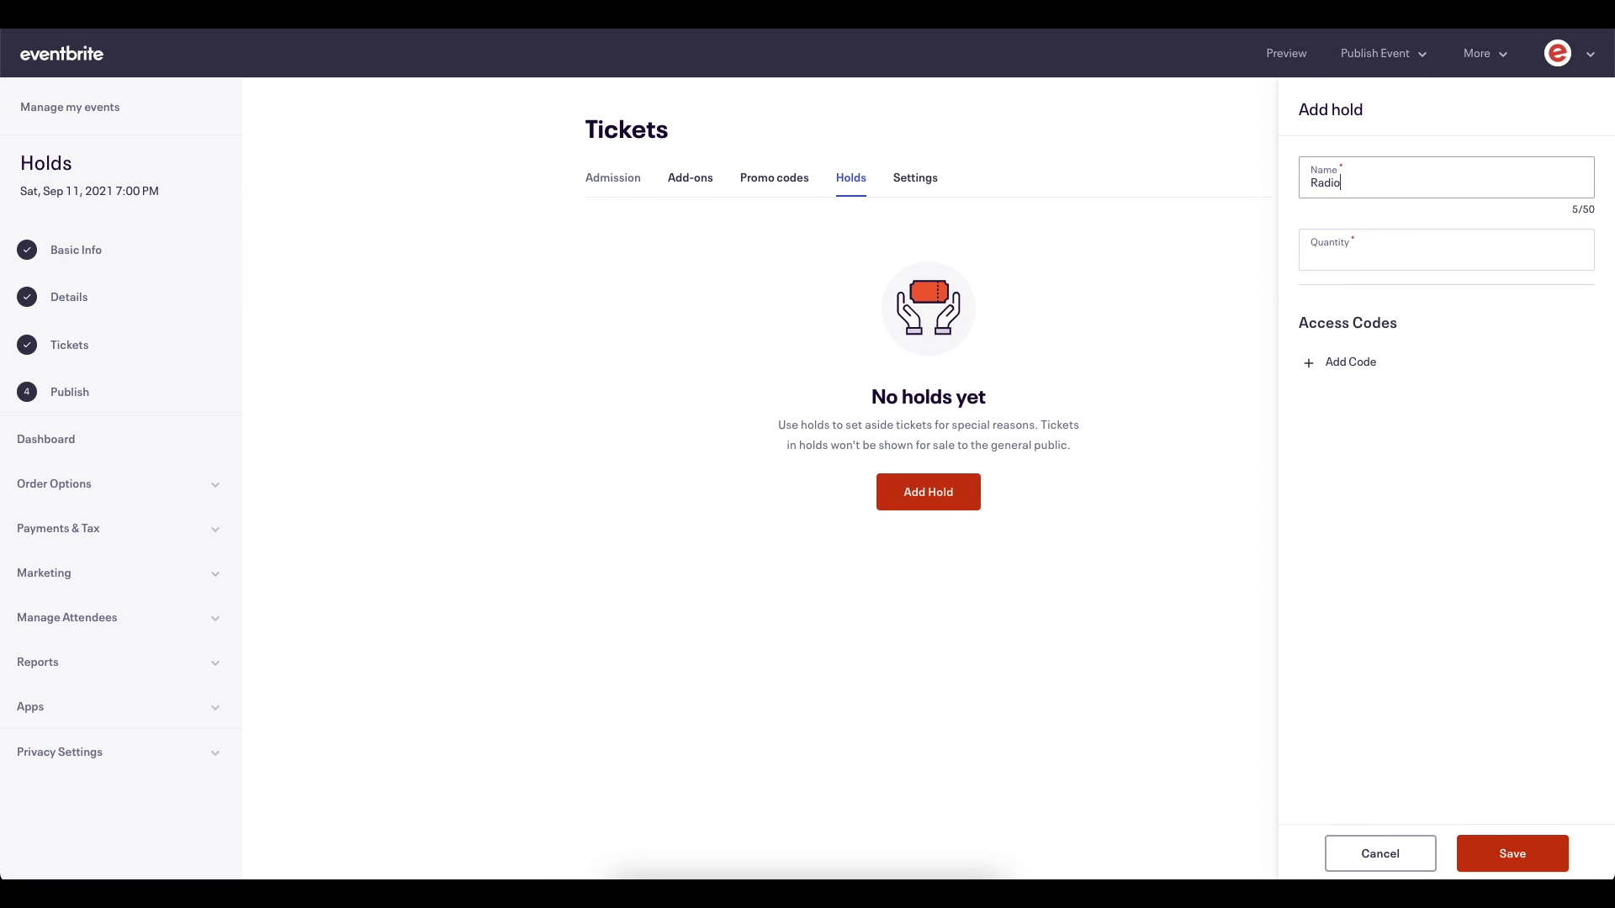
pyautogui.write(' Contest Winner')
pyautogui.click(1435, 239)
pyautogui.write('10')
pyautogui.press('Return')
# Save the Radio access code with a 100% discount restricted to VIP tickets.
pyautogui.click(1357, 363)
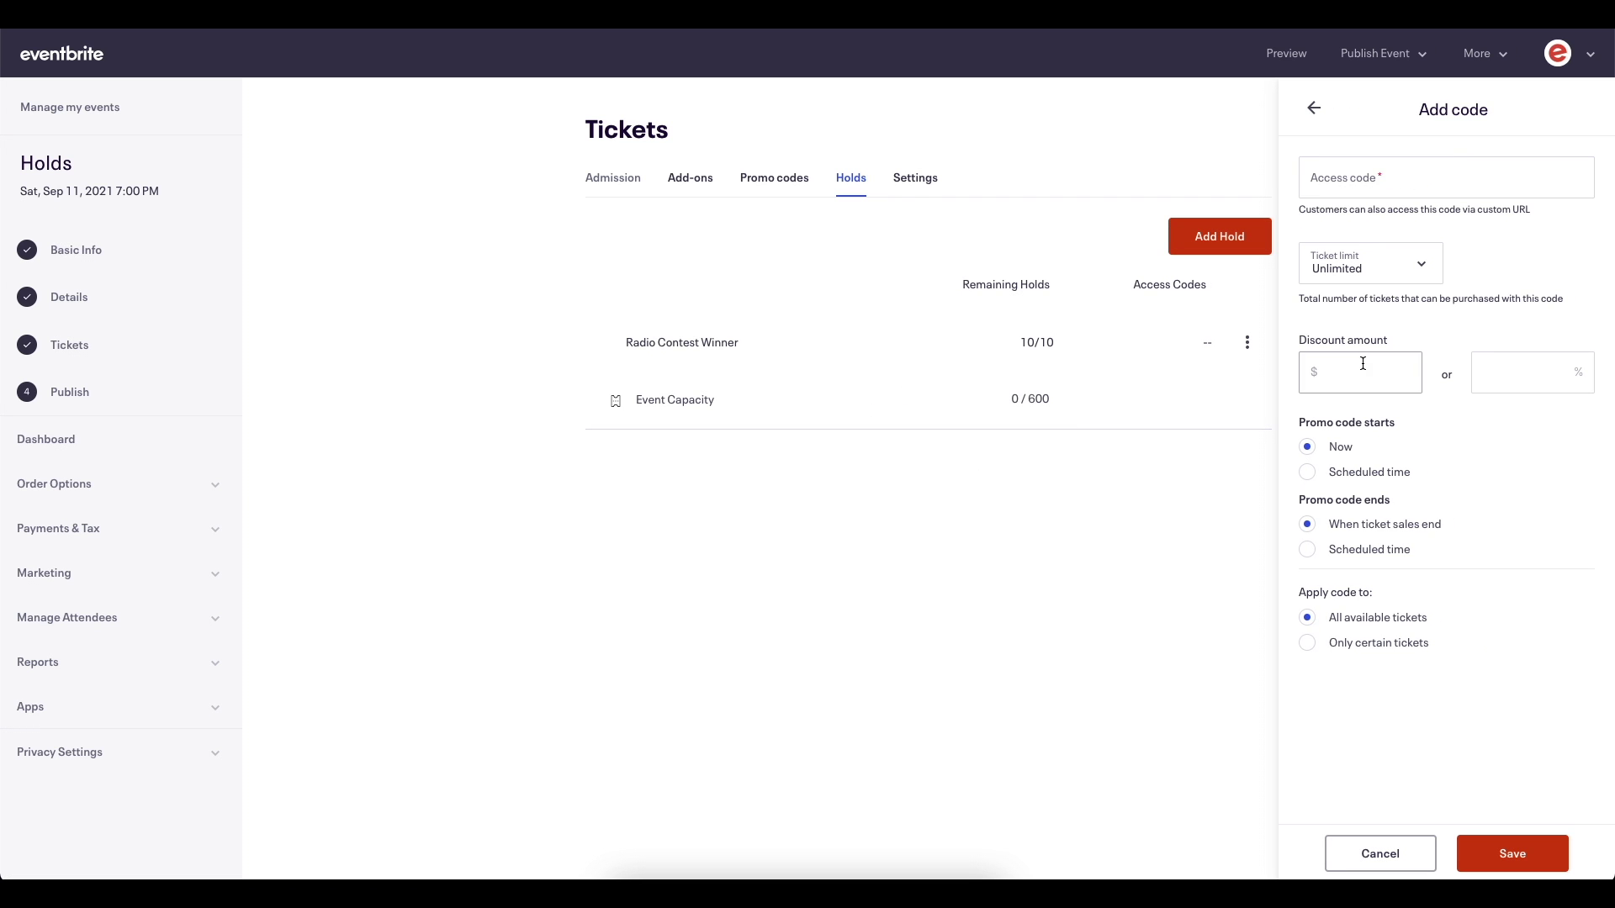
pyautogui.write('Radio')
pyautogui.click(1546, 370)
pyautogui.write('100')
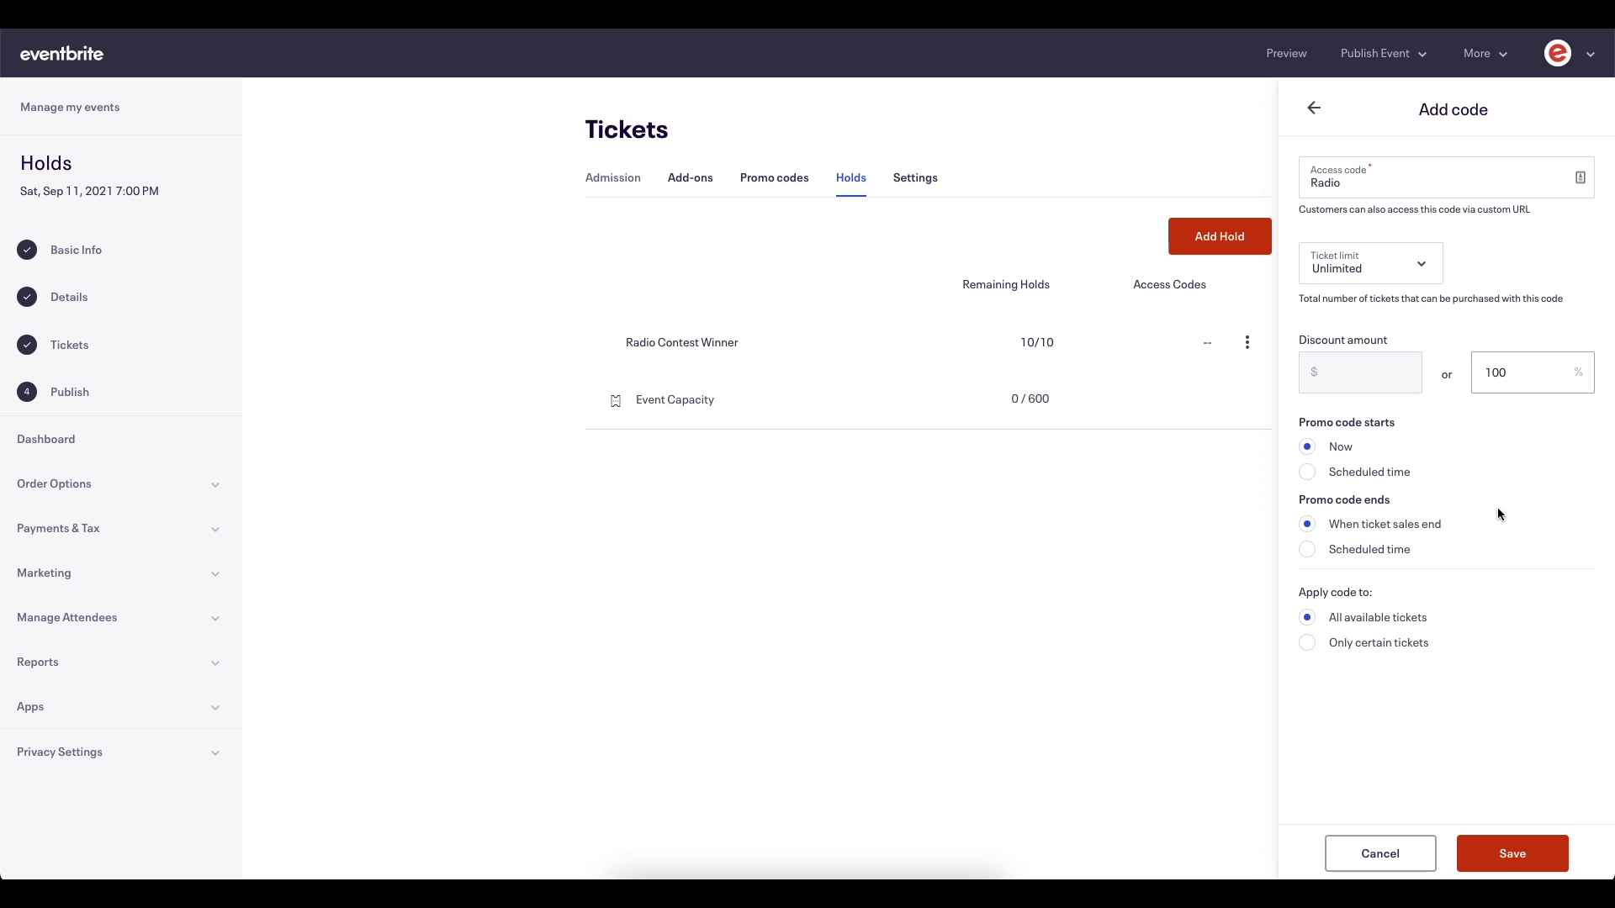
pyautogui.click(1470, 587)
pyautogui.click(1400, 641)
pyautogui.click(1550, 639)
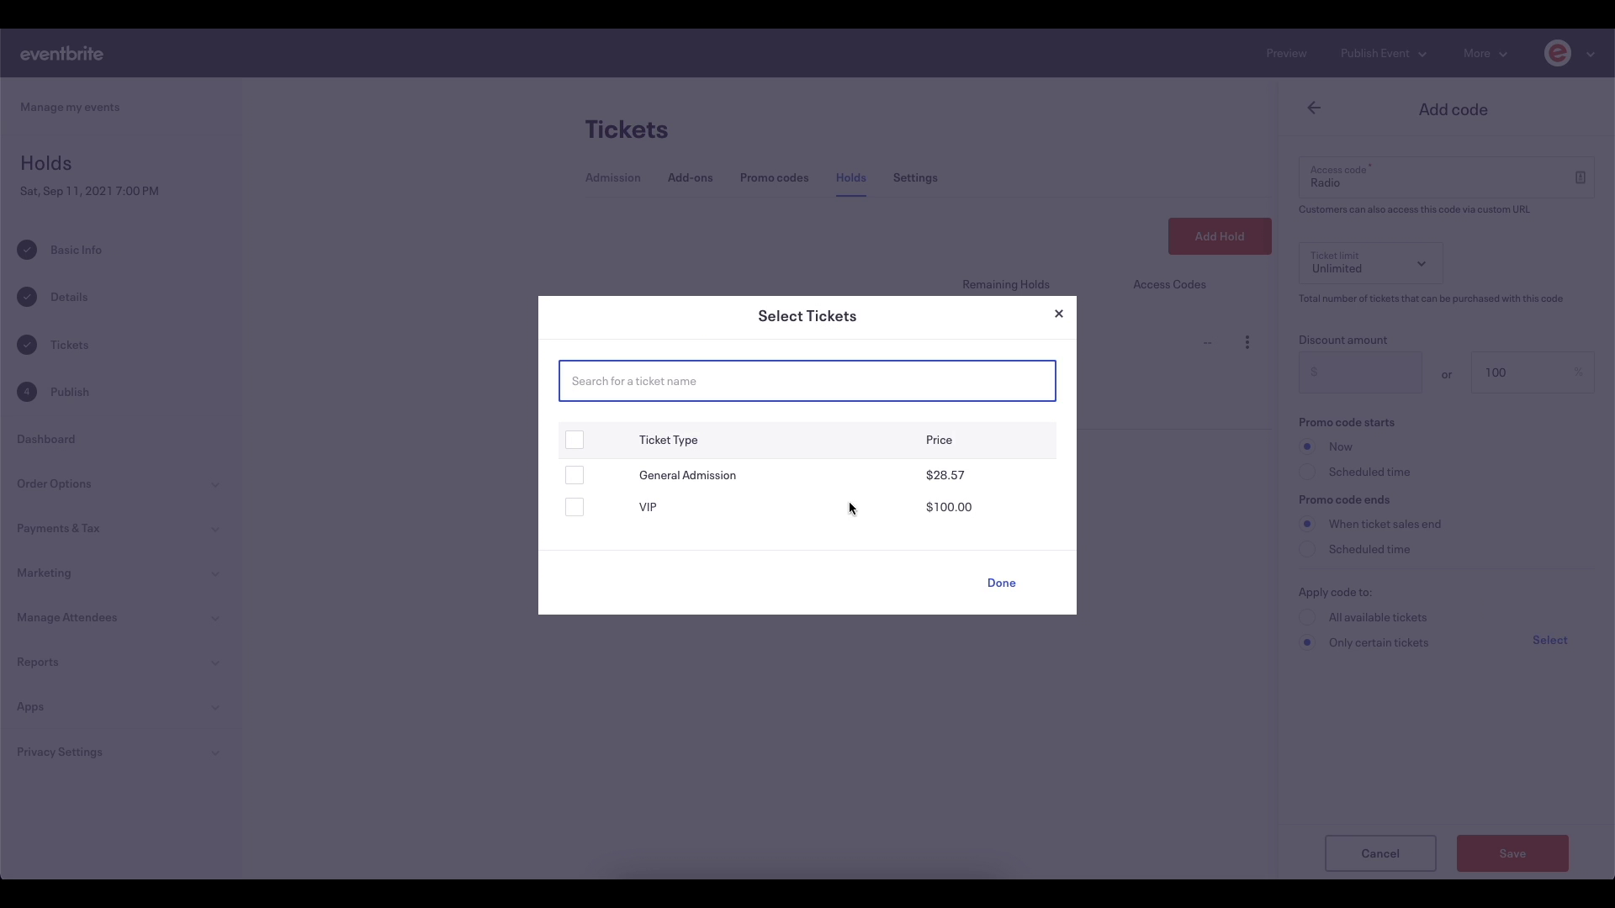
pyautogui.click(574, 507)
pyautogui.click(1001, 583)
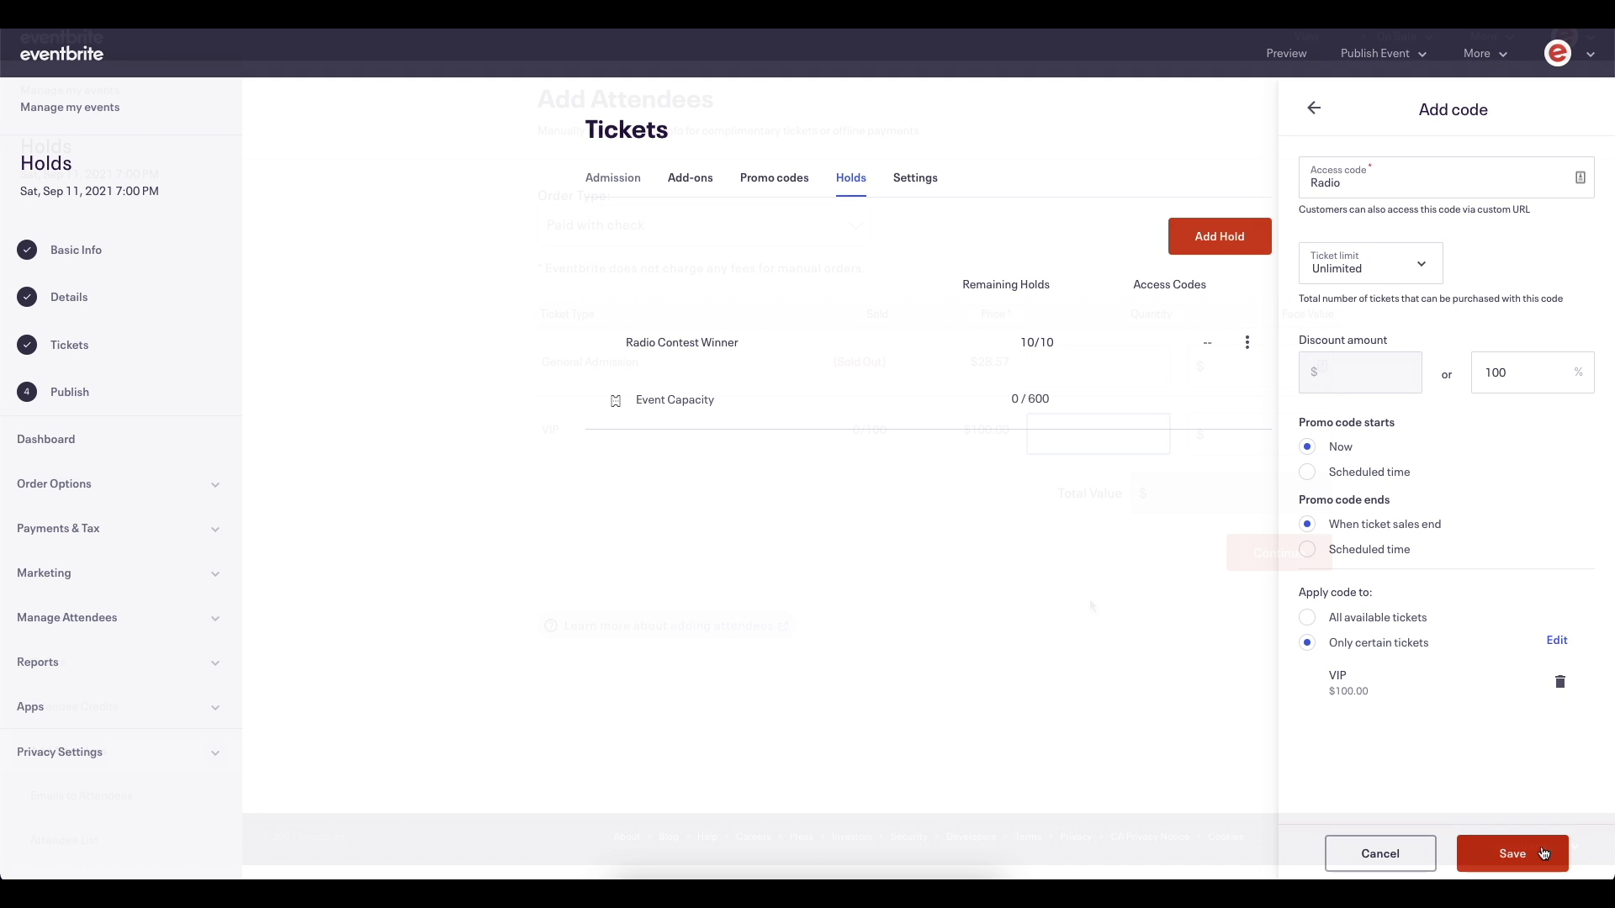
pyautogui.click(1514, 855)
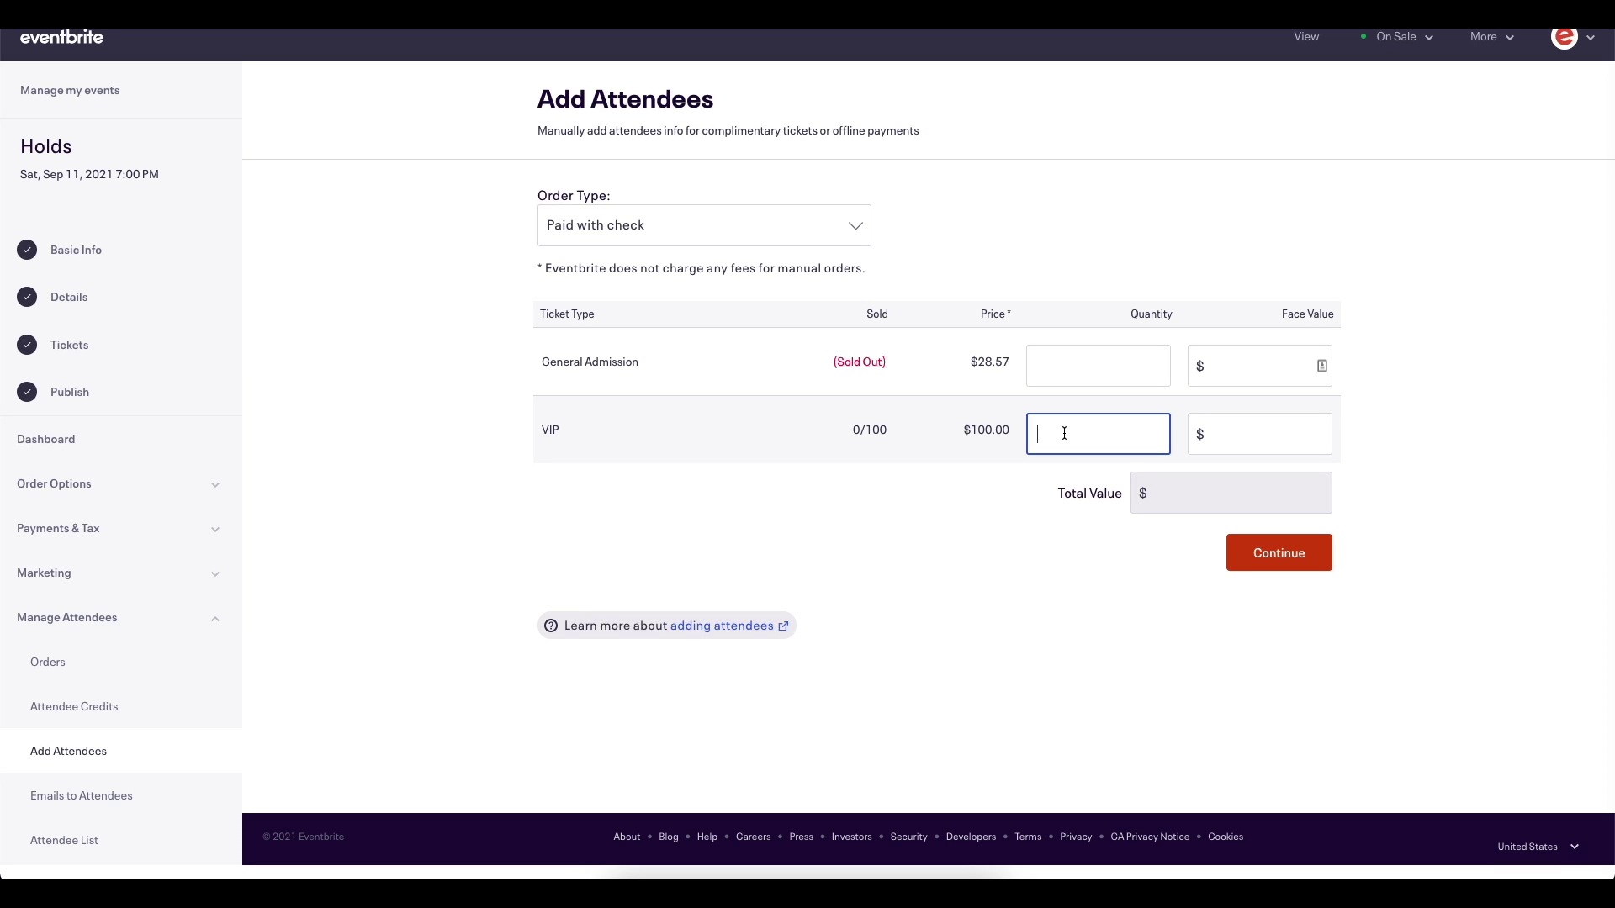
pyautogui.write('100')
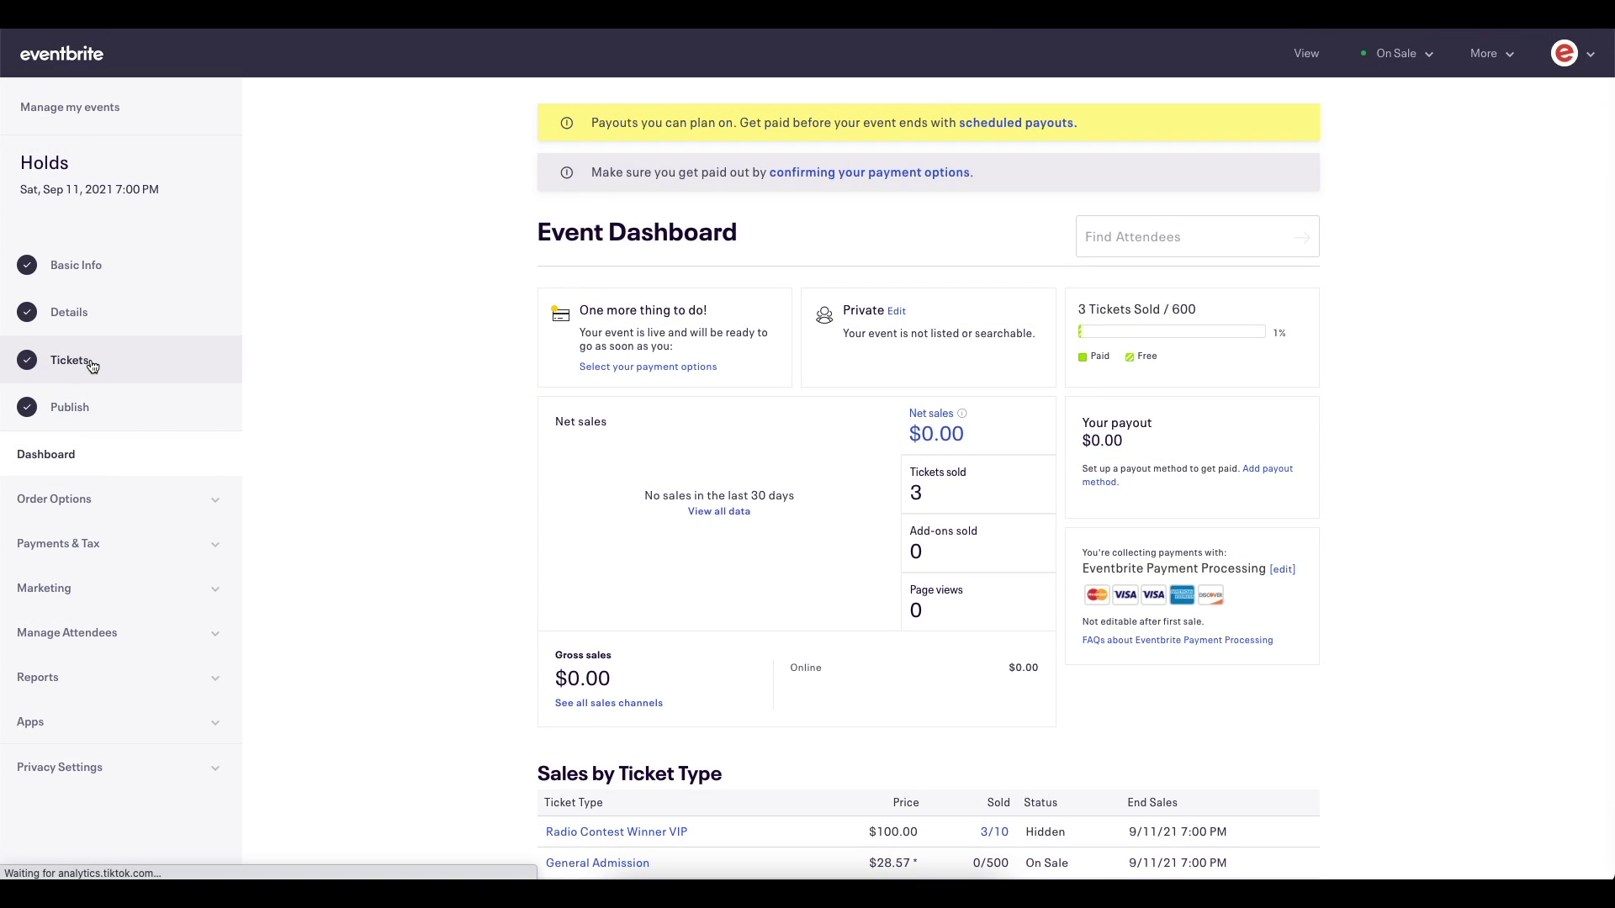
# Check Radio Contest Winner's code usage on the Holds page, then open its options menu.
pyautogui.click(91, 367)
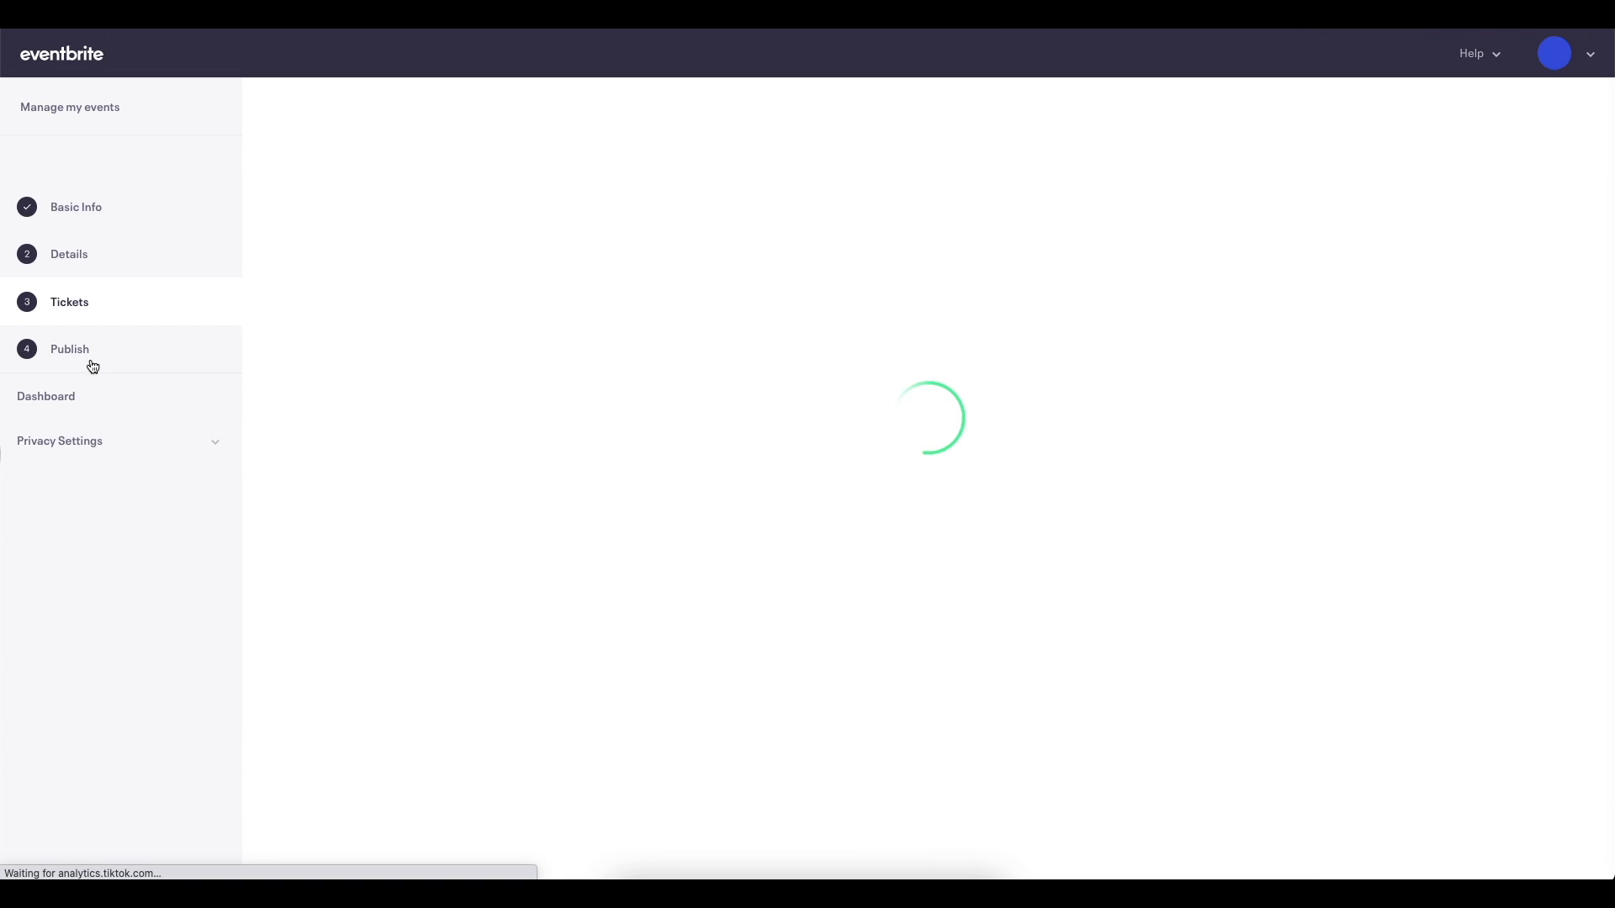
pyautogui.click(858, 180)
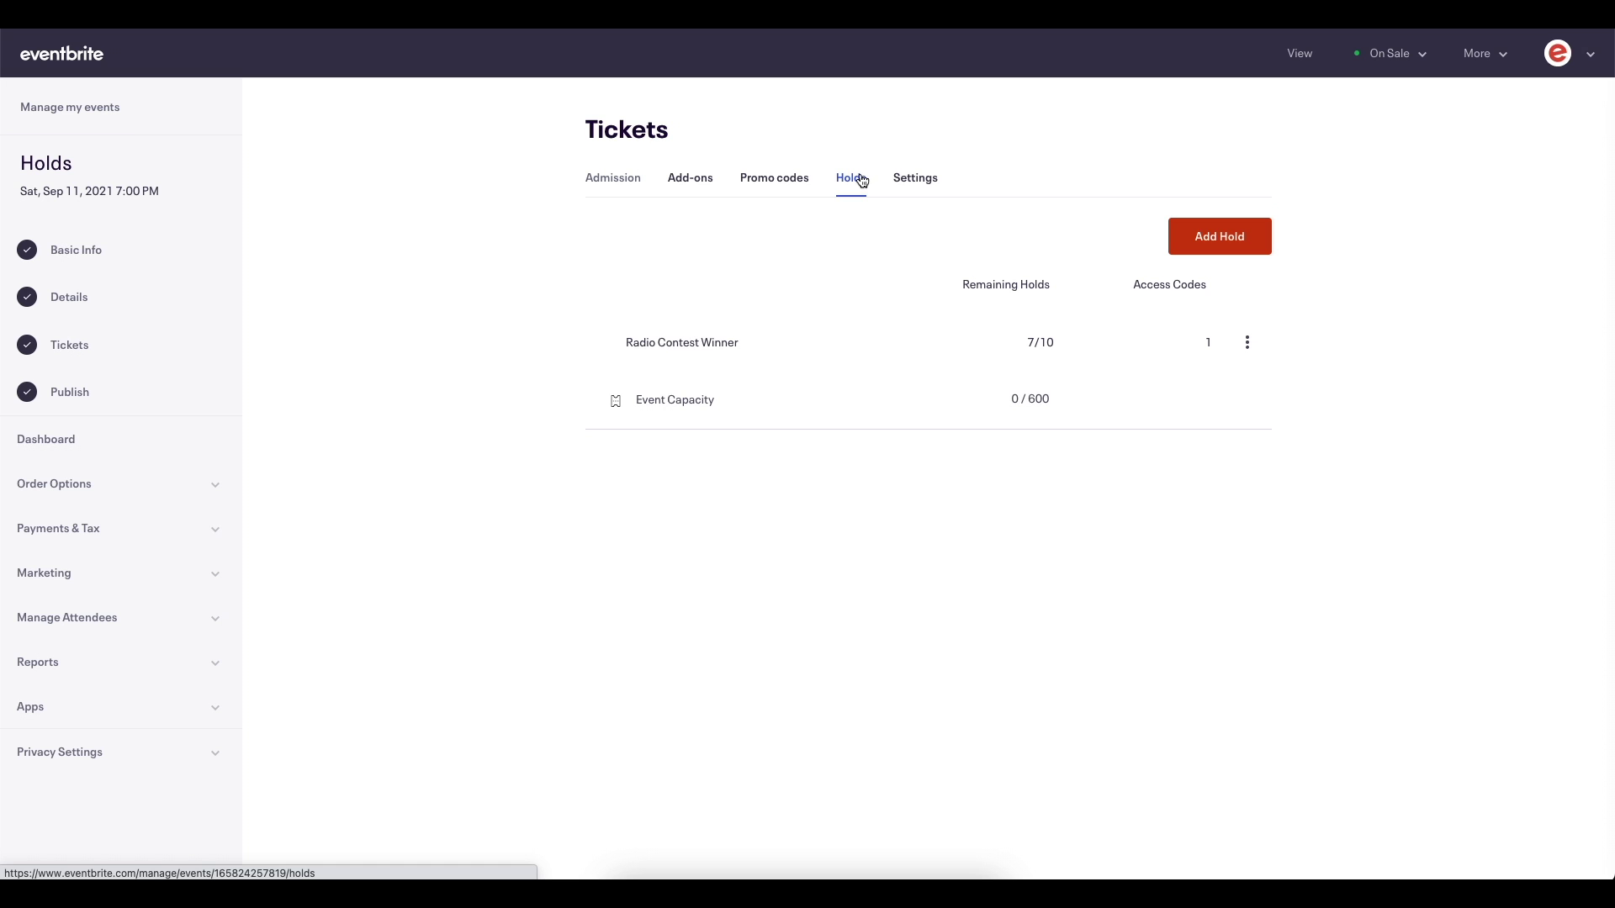
pyautogui.click(697, 345)
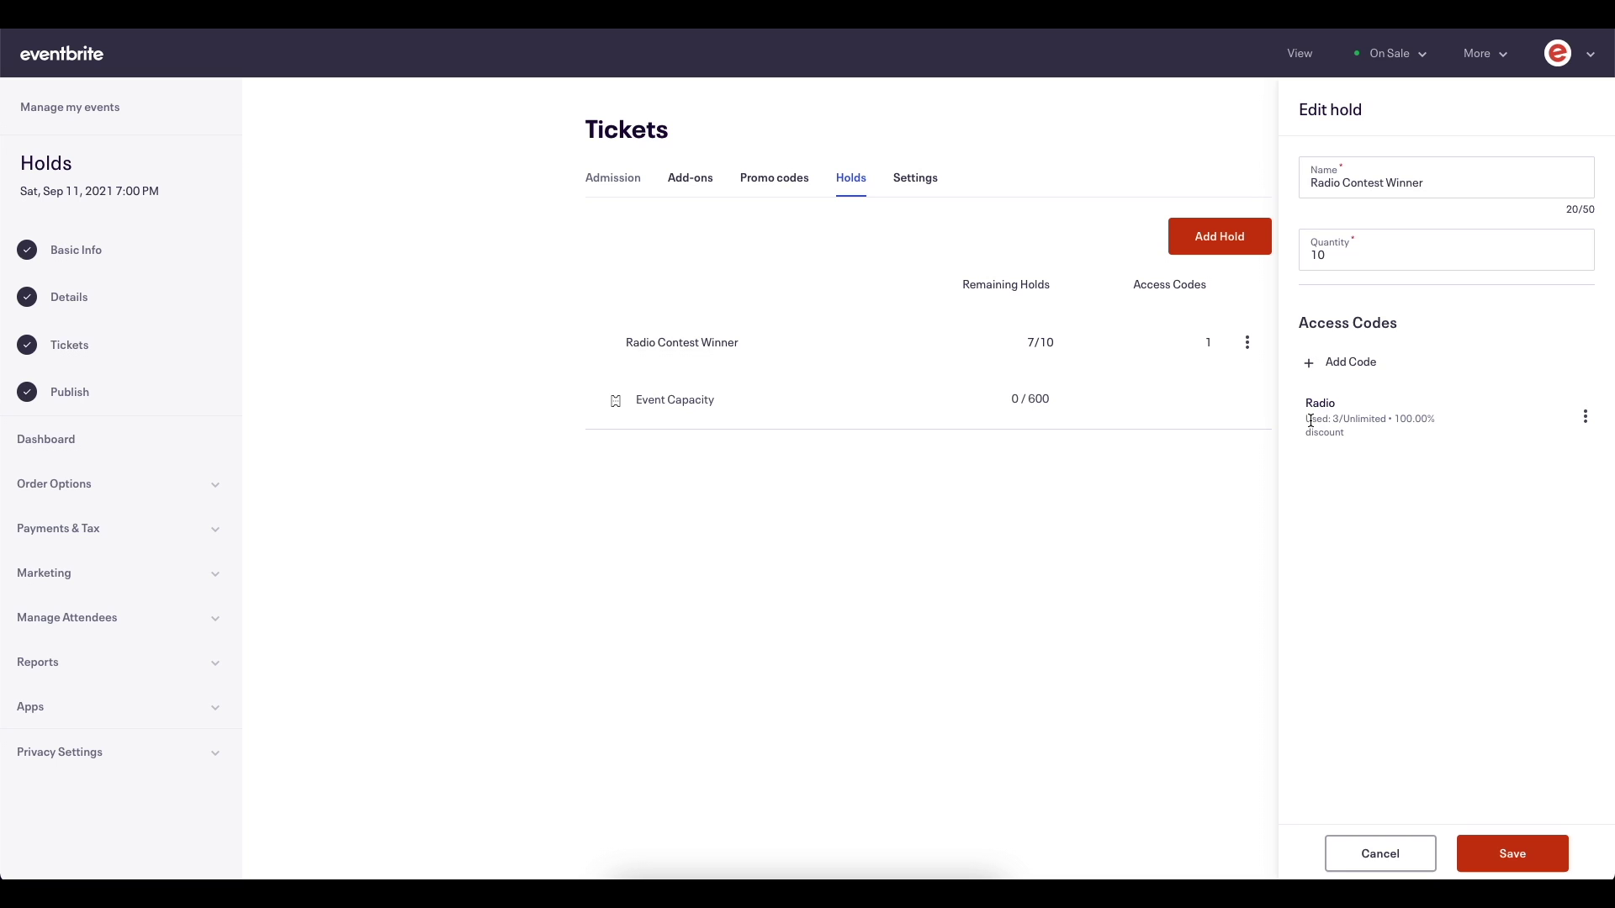
pyautogui.press('Escape')
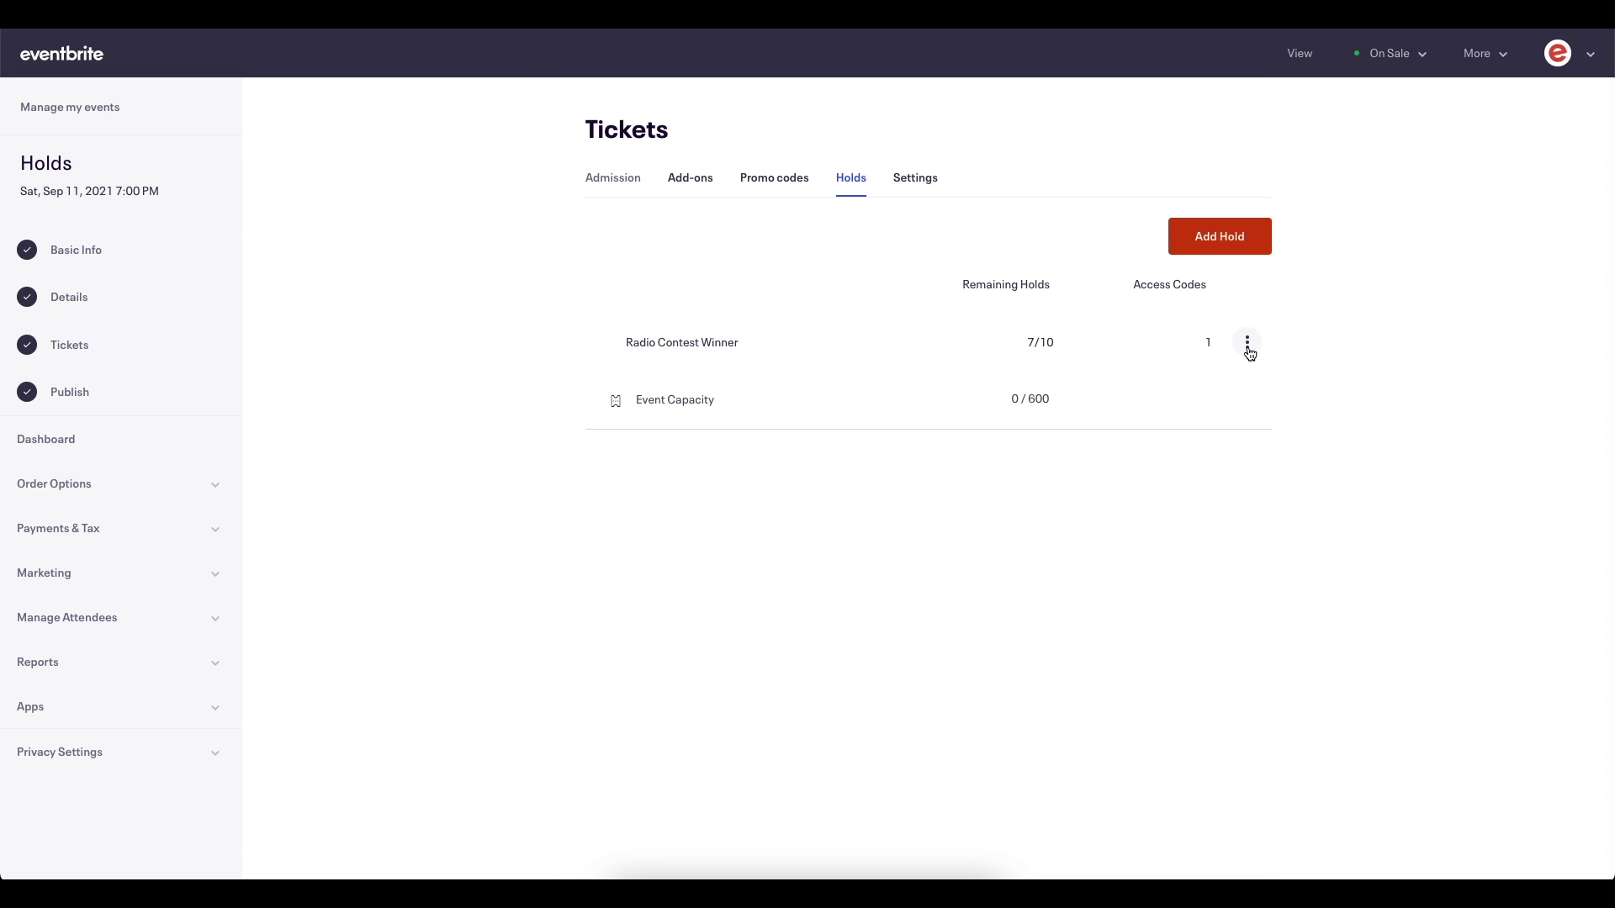
pyautogui.click(1248, 348)
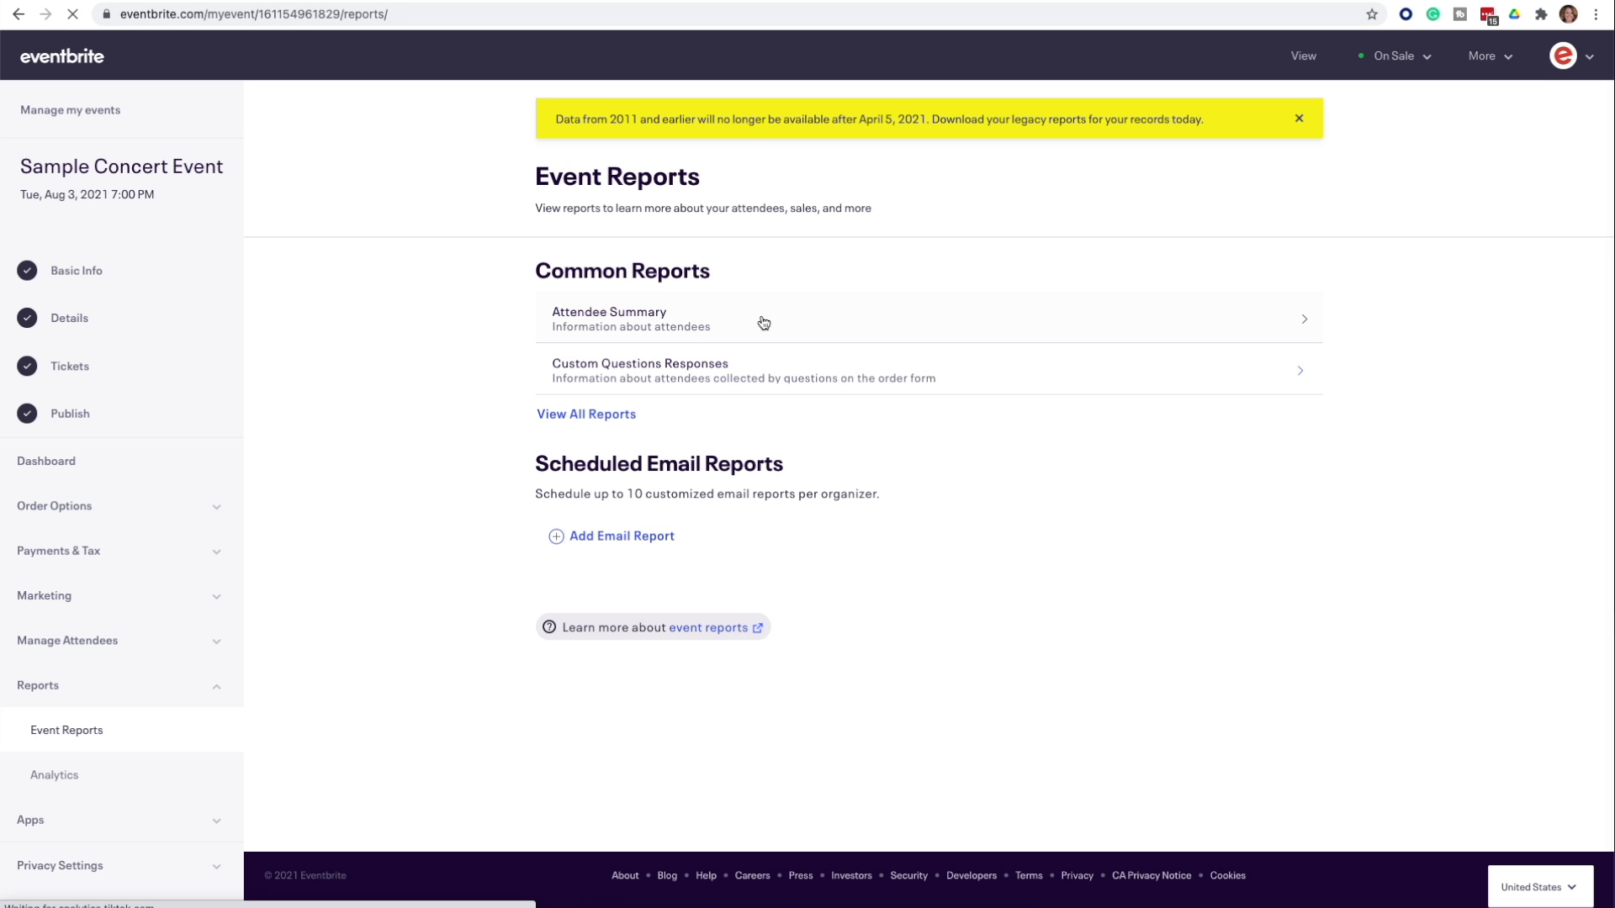
# Open the Attendee Summary report and add the Discount column to its displayed columns.
pyautogui.click(764, 324)
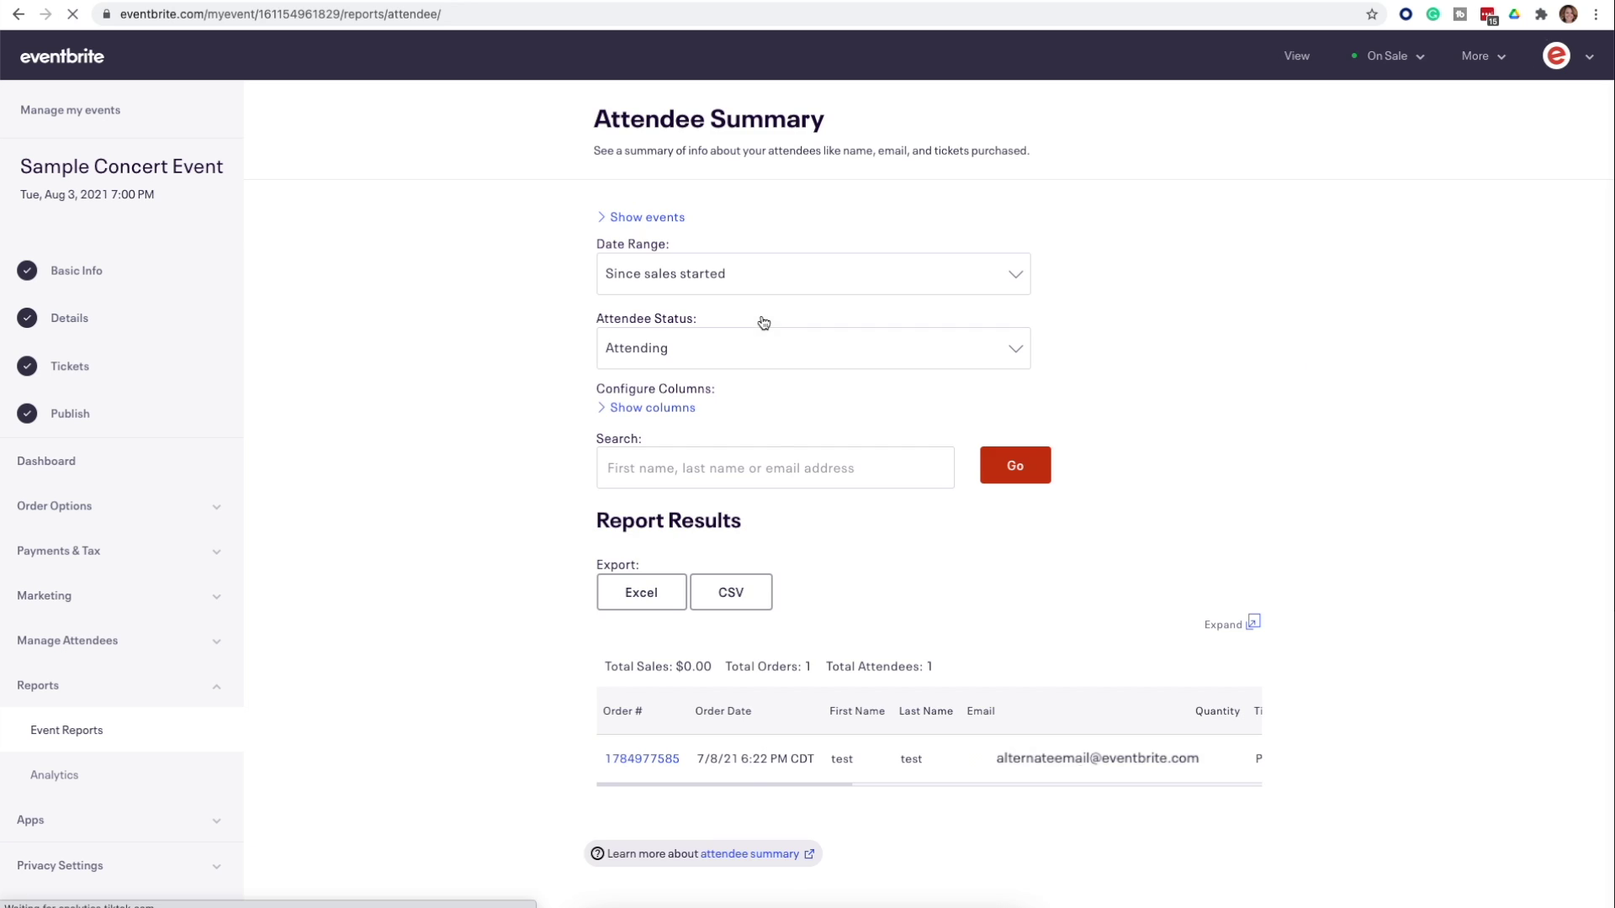
pyautogui.click(662, 408)
pyautogui.click(751, 485)
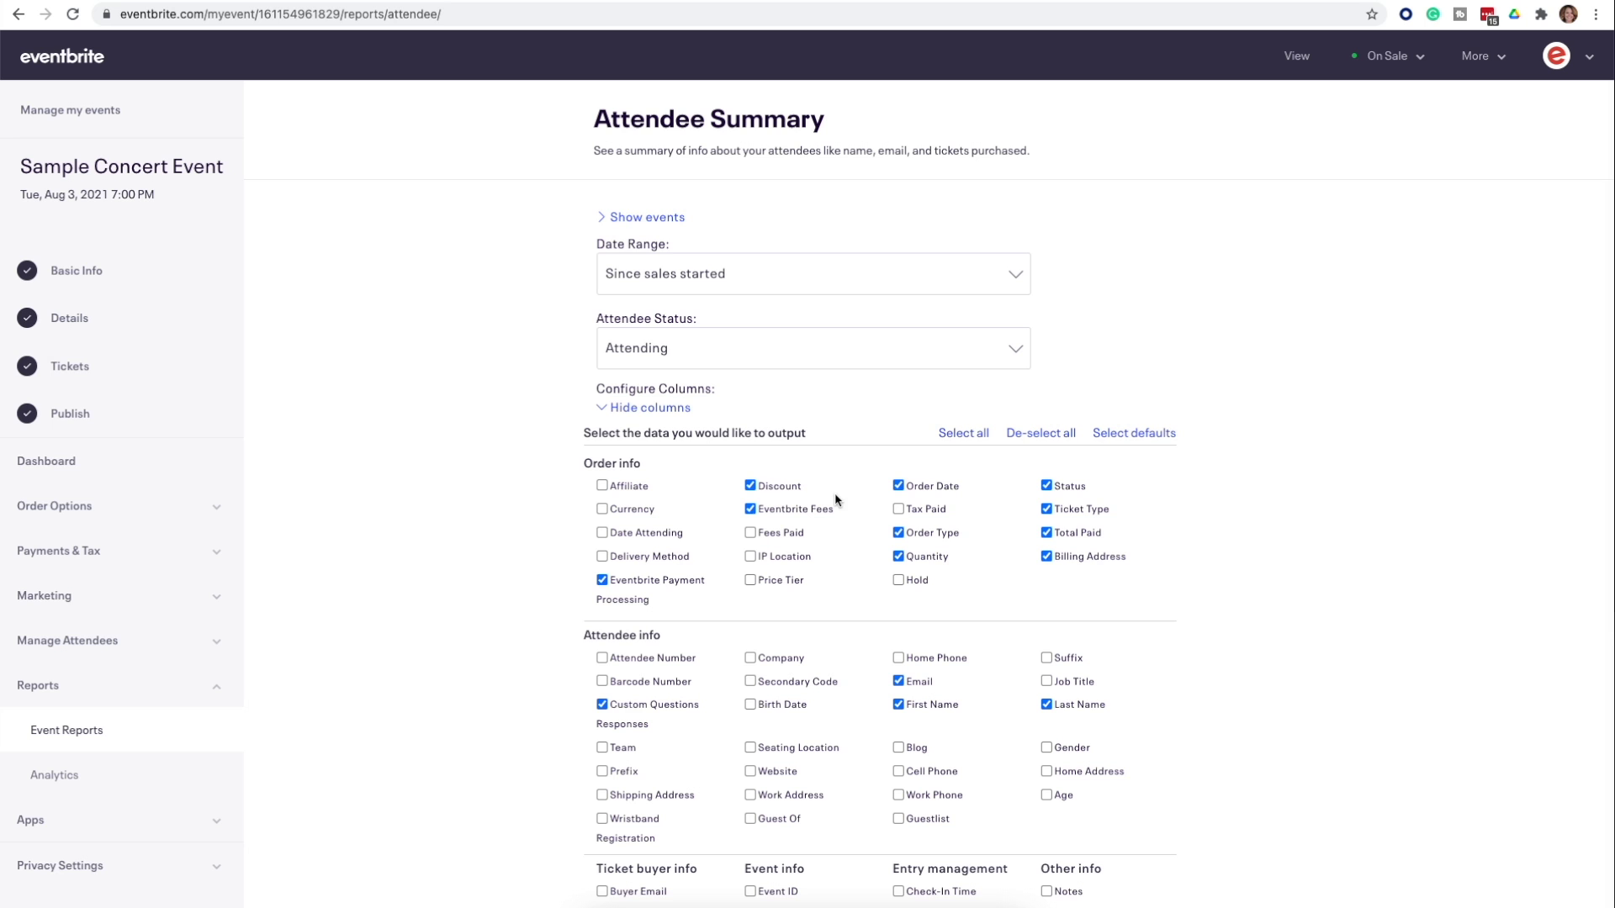
pyautogui.scroll(-1, 955, 551)
pyautogui.scroll(-3, 956, 552)
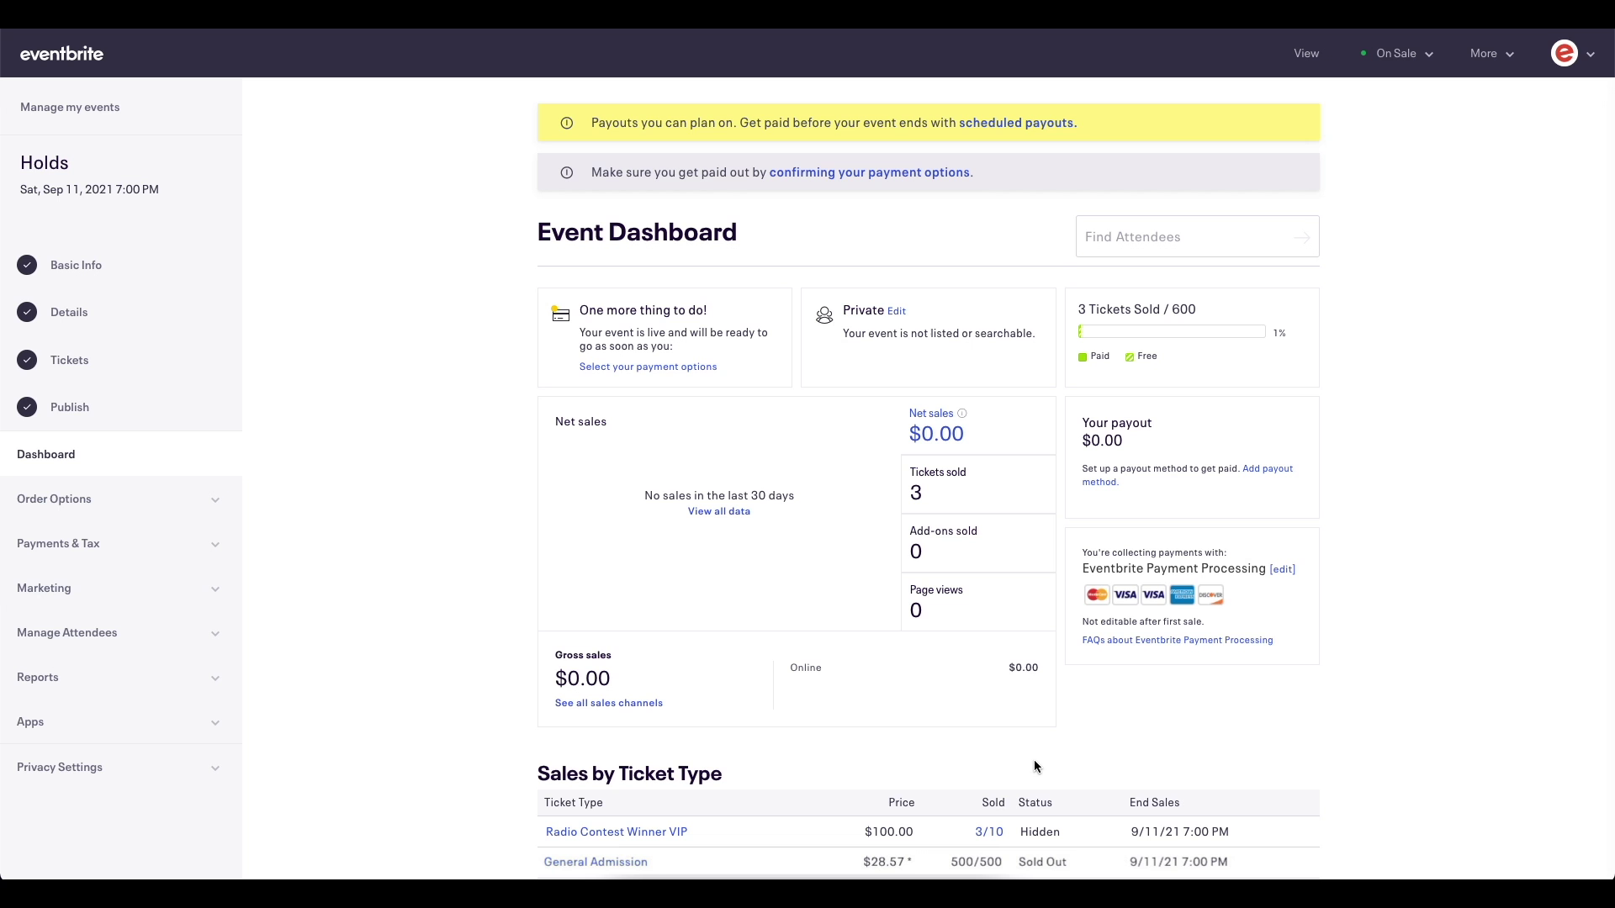
pyautogui.scroll(-5, 1035, 761)
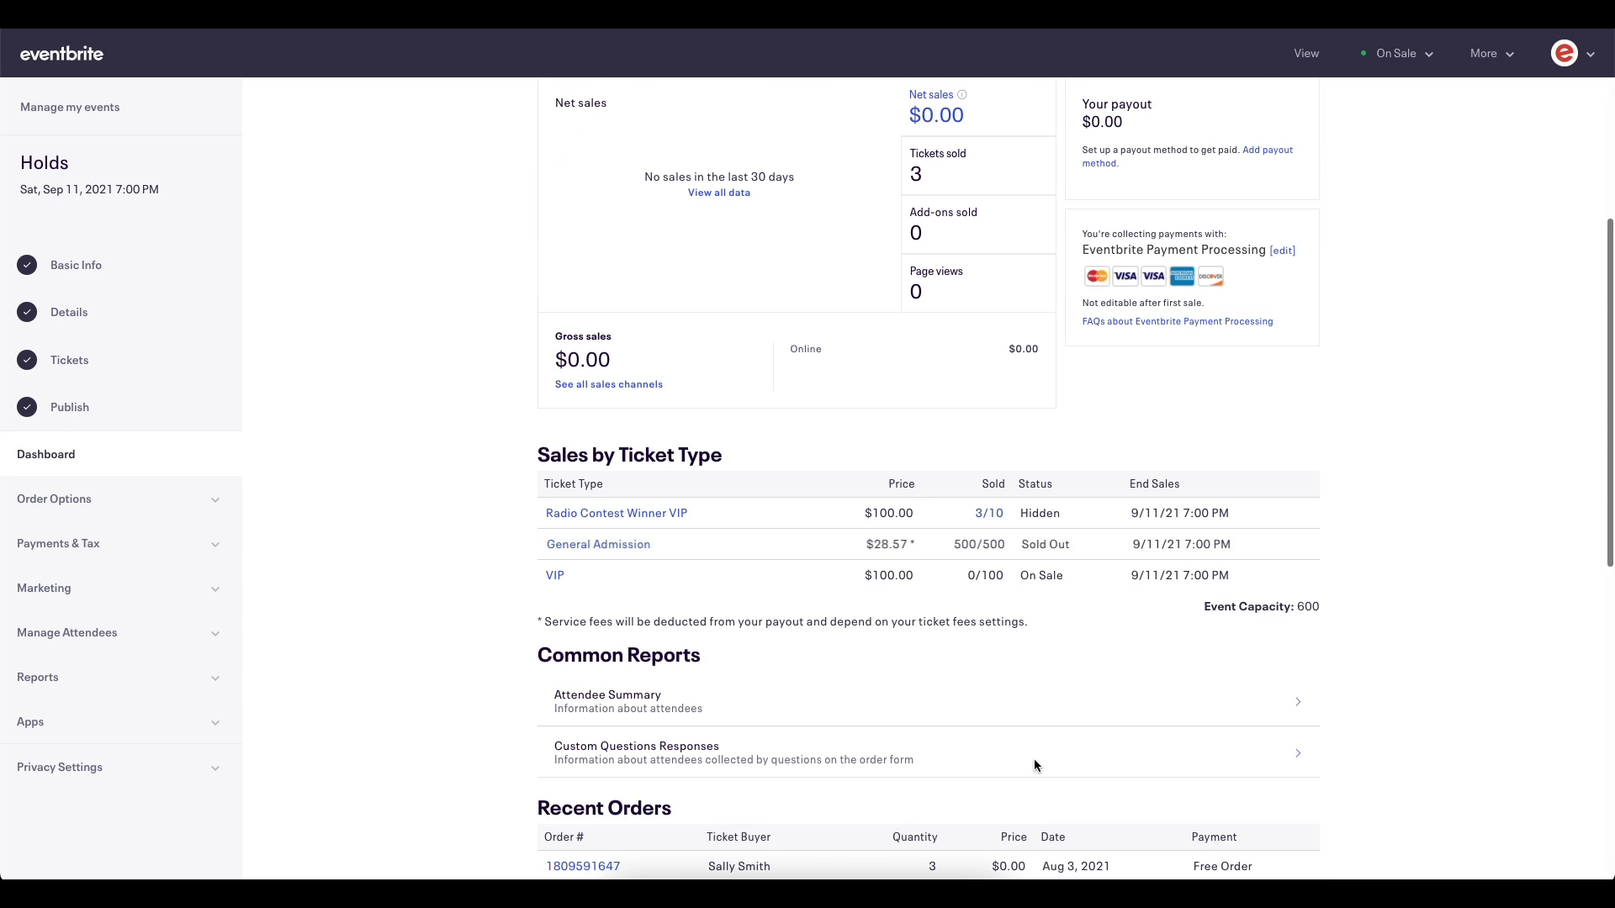